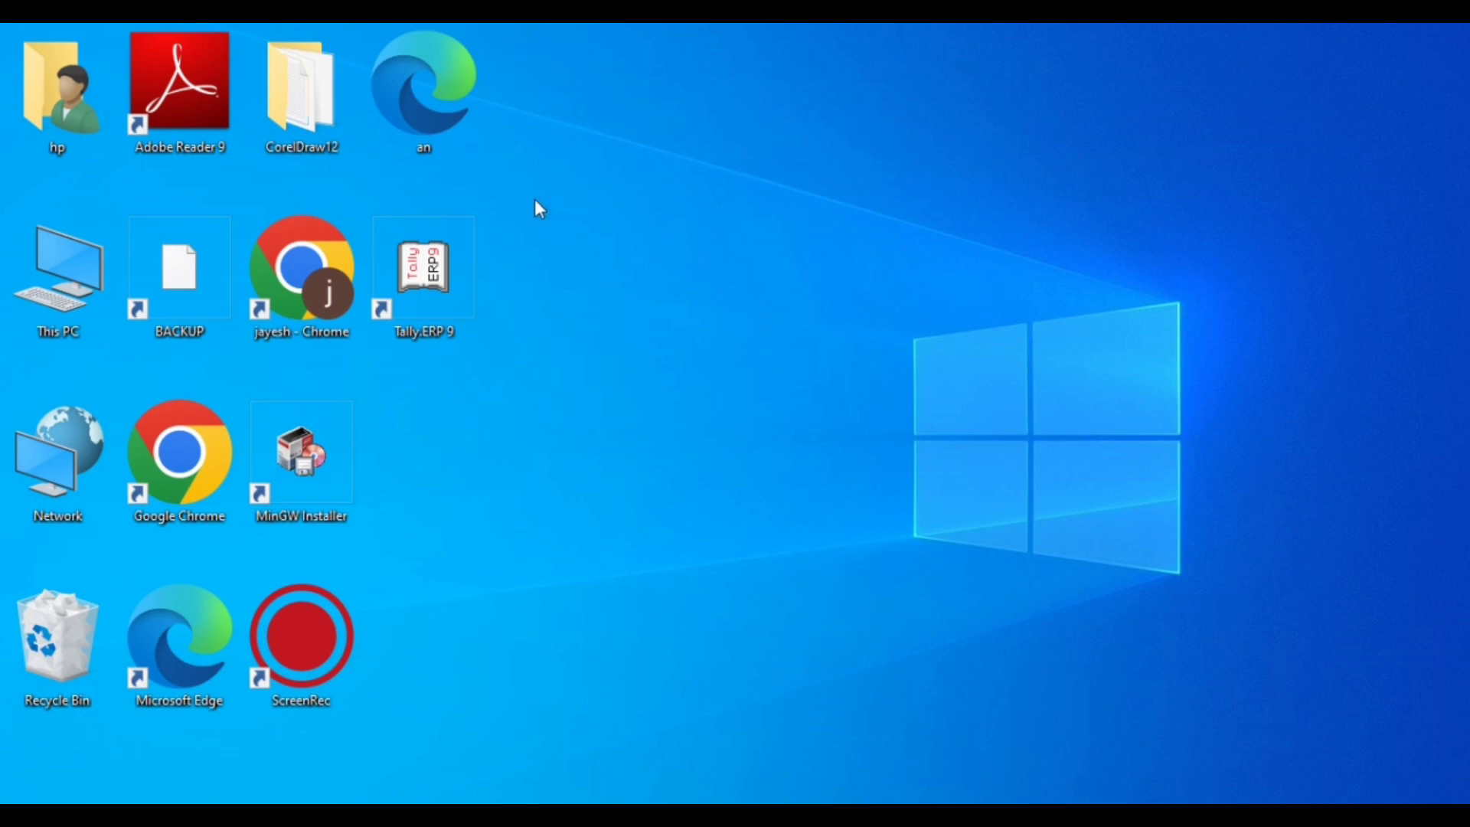
# Step: Launch Tally.ERP 9, dismiss the connection error and work in Educational Mode
pyautogui.doubleClick(416, 271)
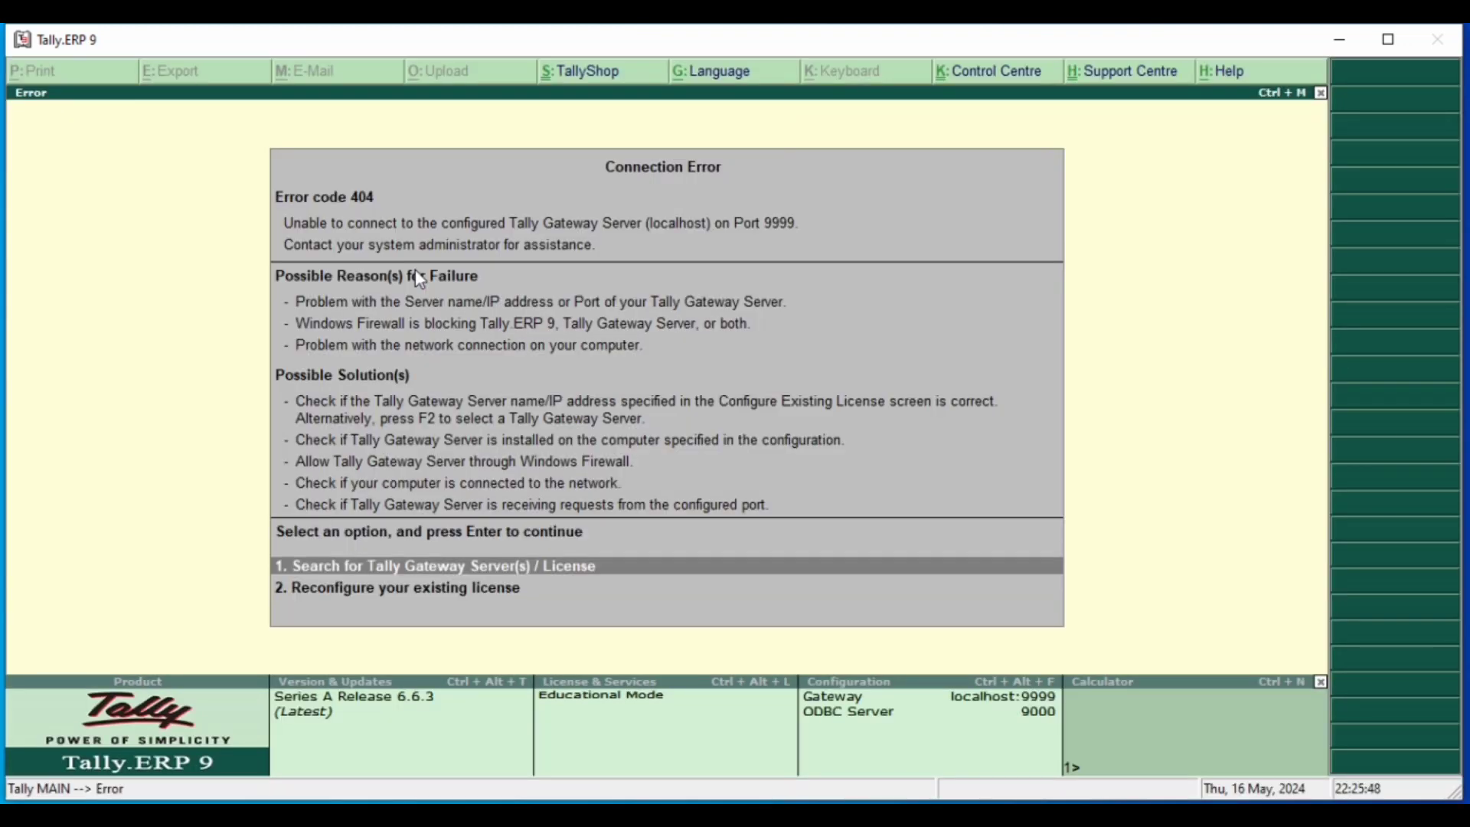
pyautogui.click(1321, 92)
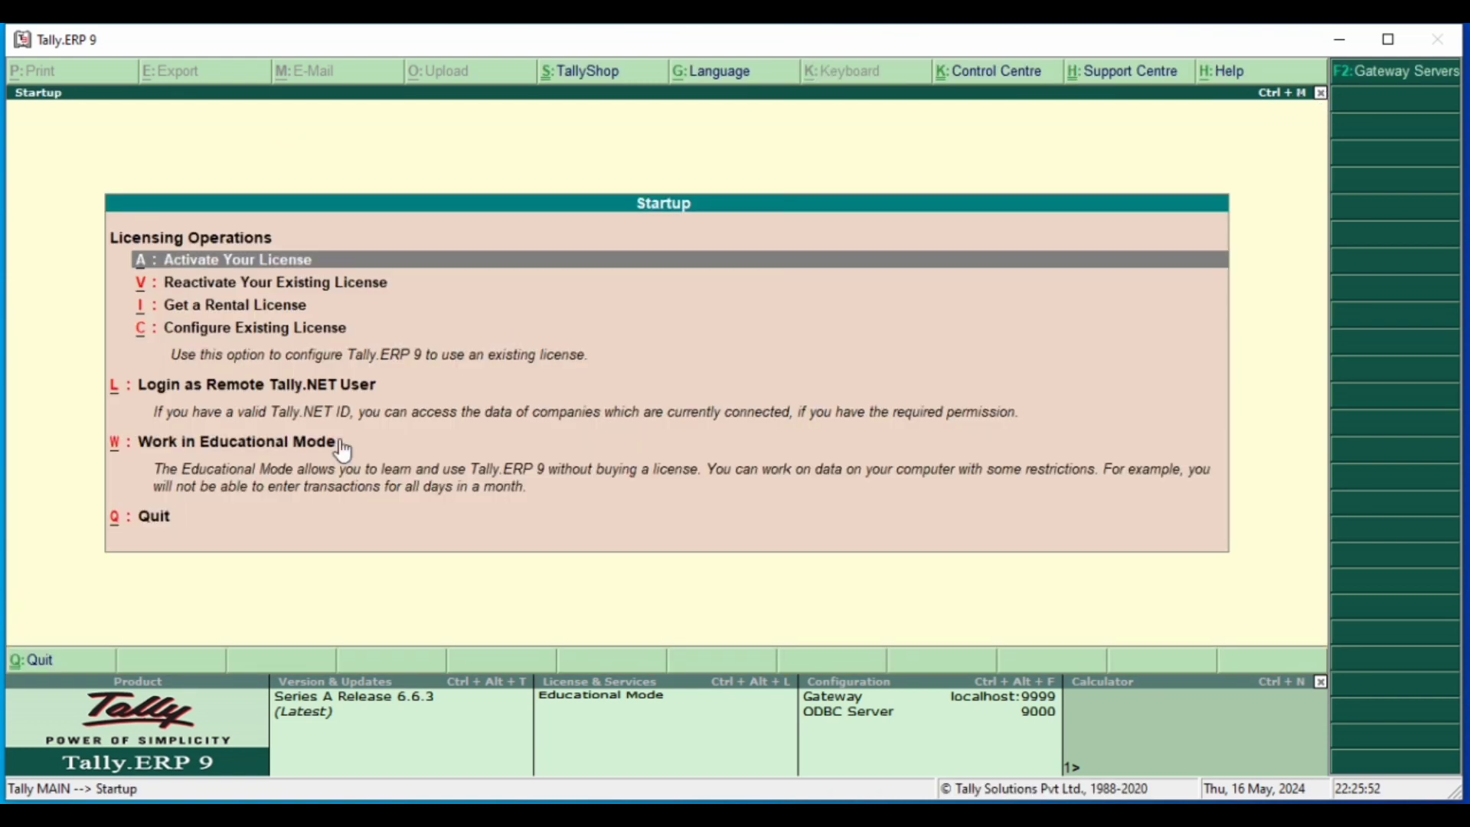
pyautogui.click(342, 448)
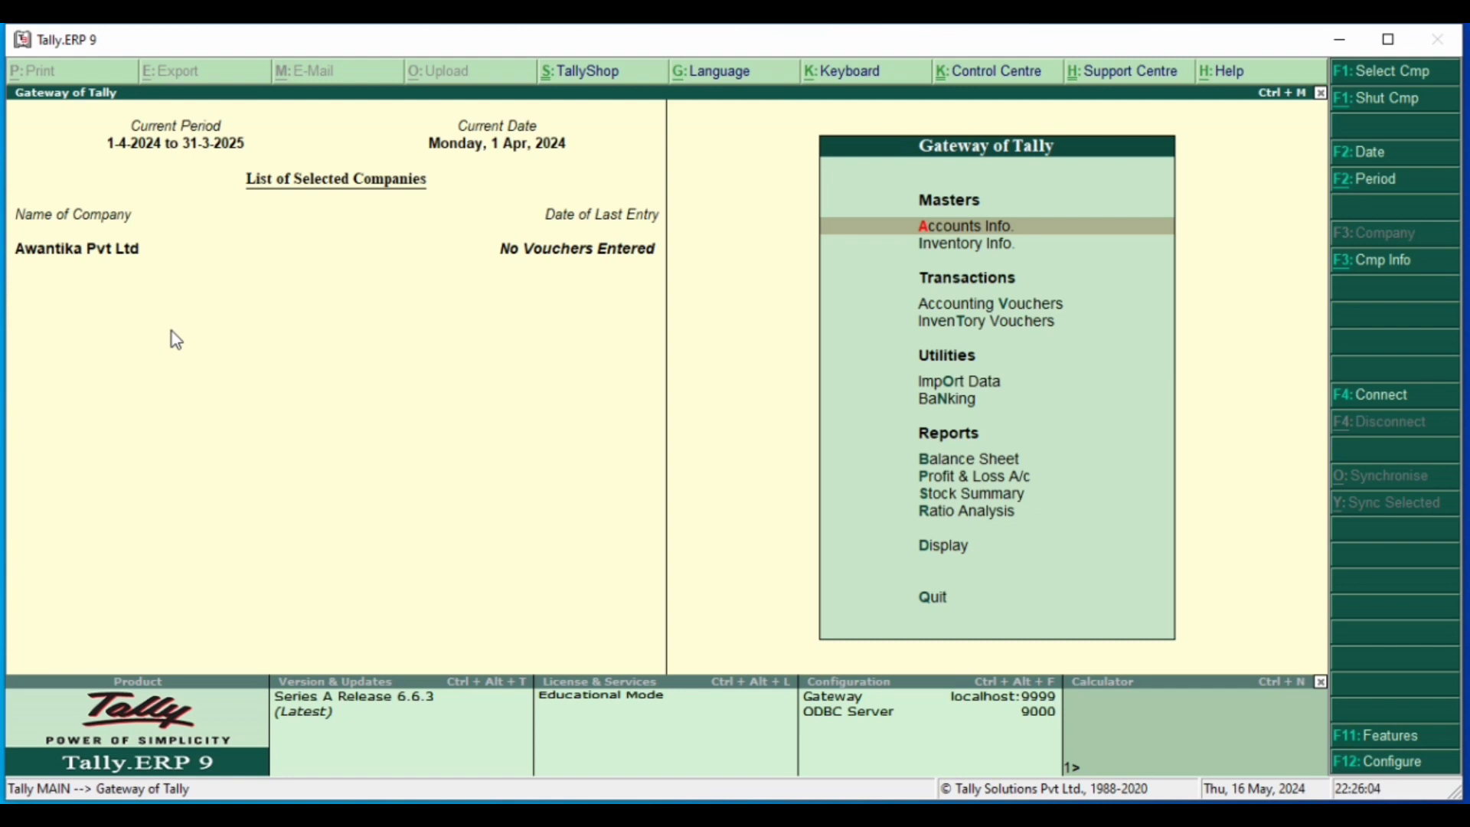
# Step: Open the accounting vouchers of Awantika Pvt Ltd and switch to a new Sales voucher
pyautogui.press('Down')
pyautogui.press('Down')
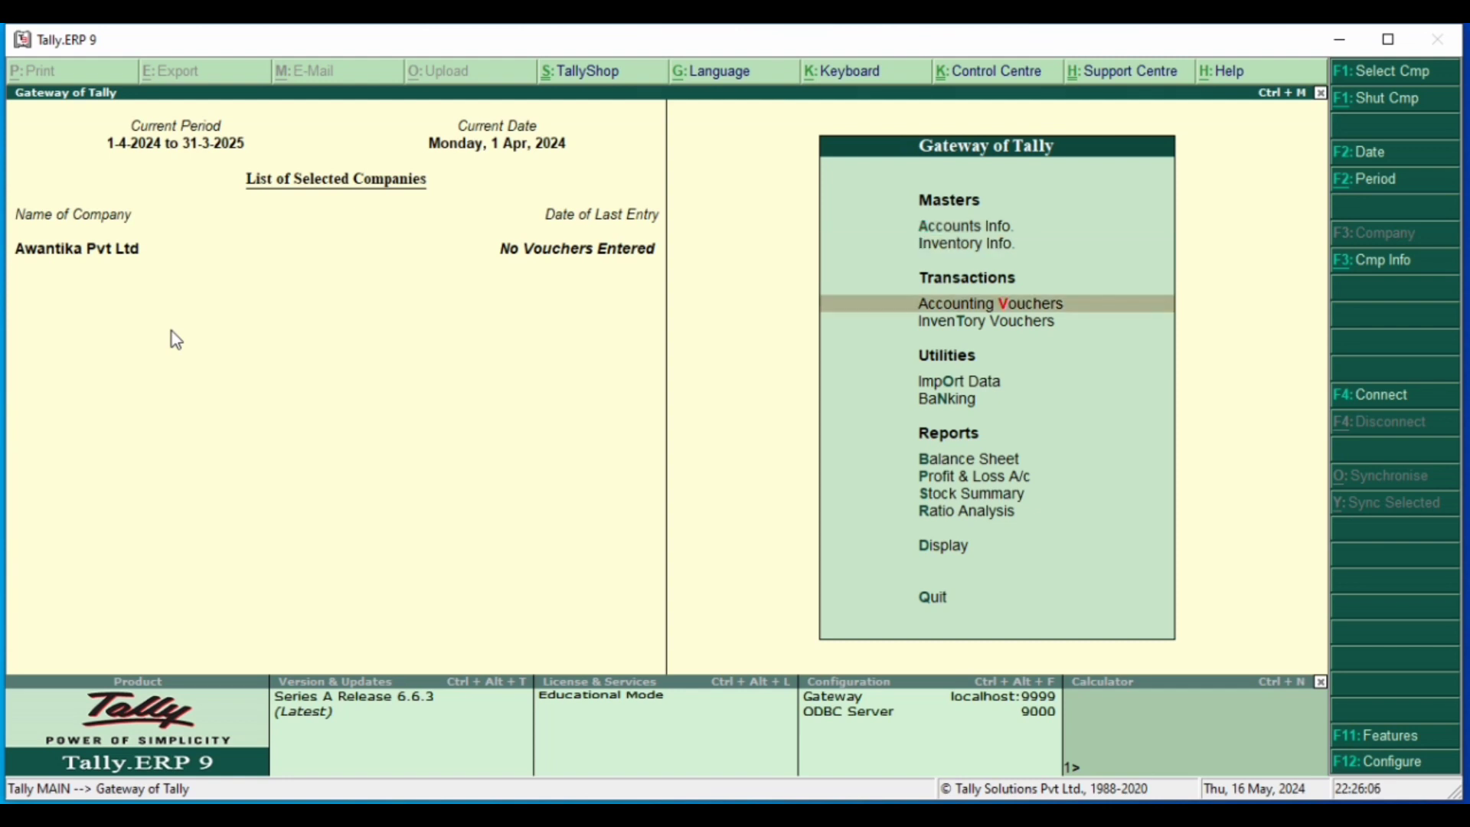
pyautogui.press('Return')
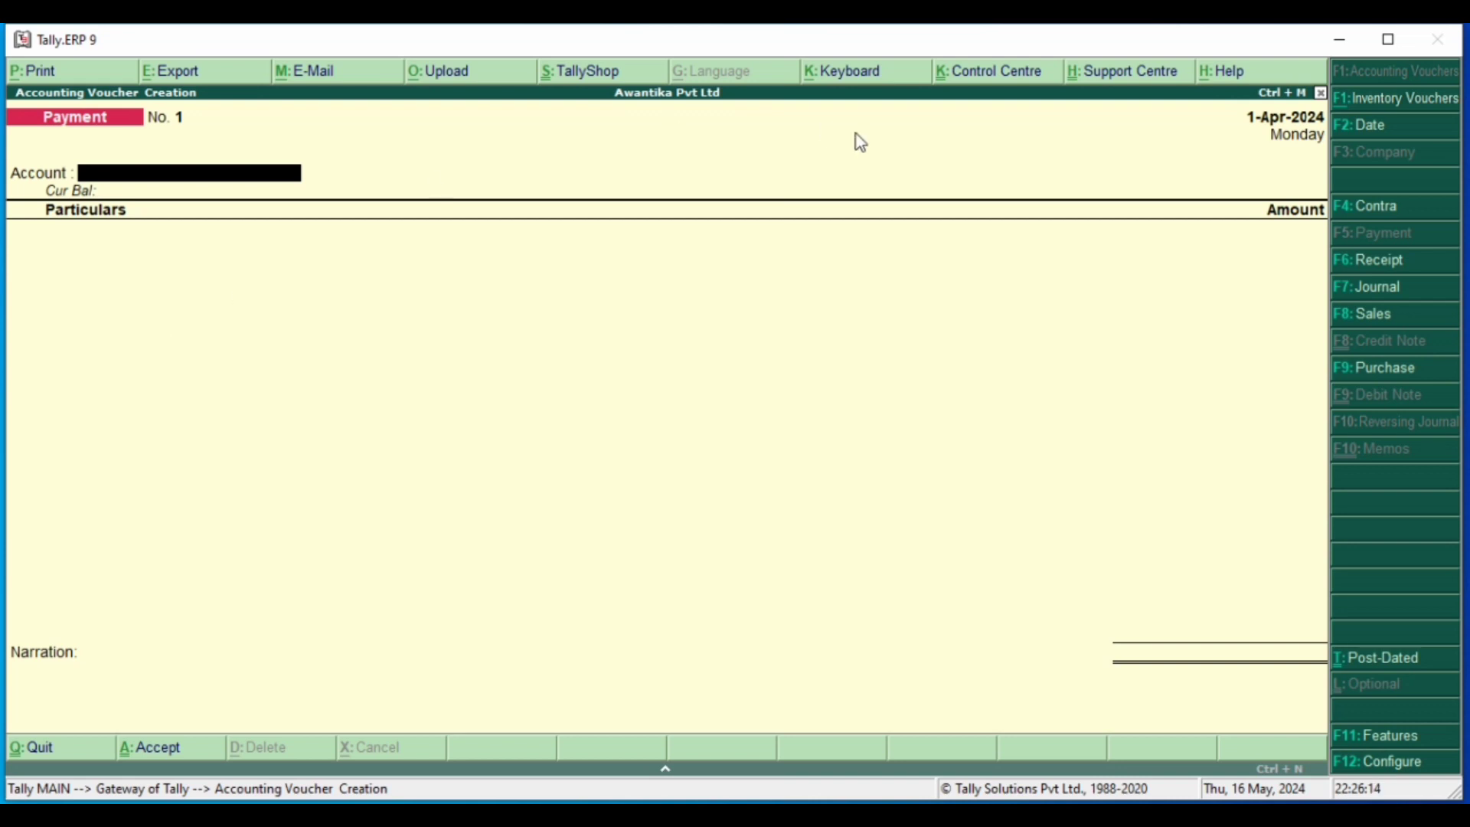
pyautogui.click(1369, 315)
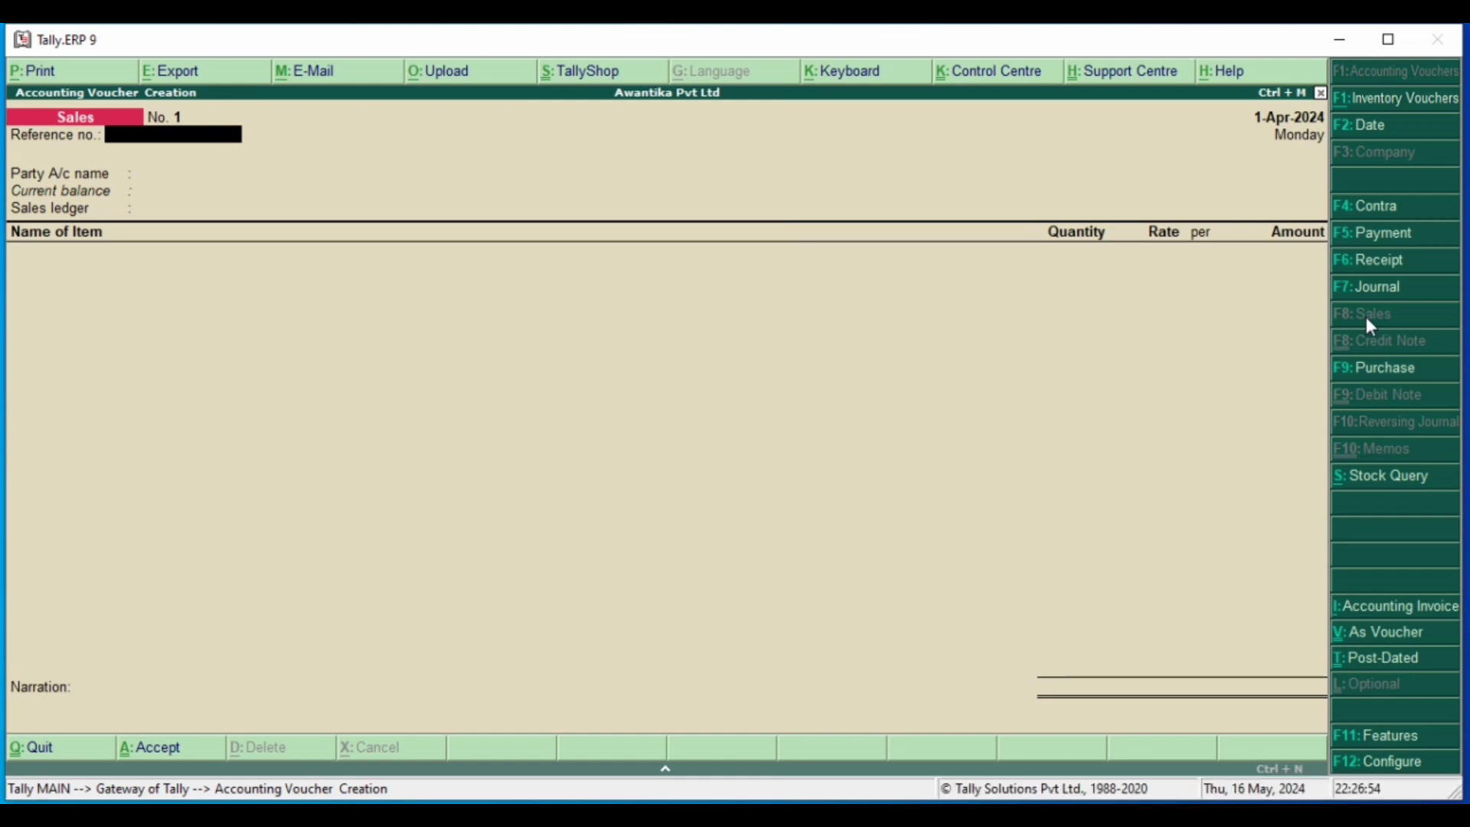
# Step: Set the sales voucher's reference number to 1234 and choose Cash as the party account
pyautogui.write('1234')
pyautogui.press('Return')
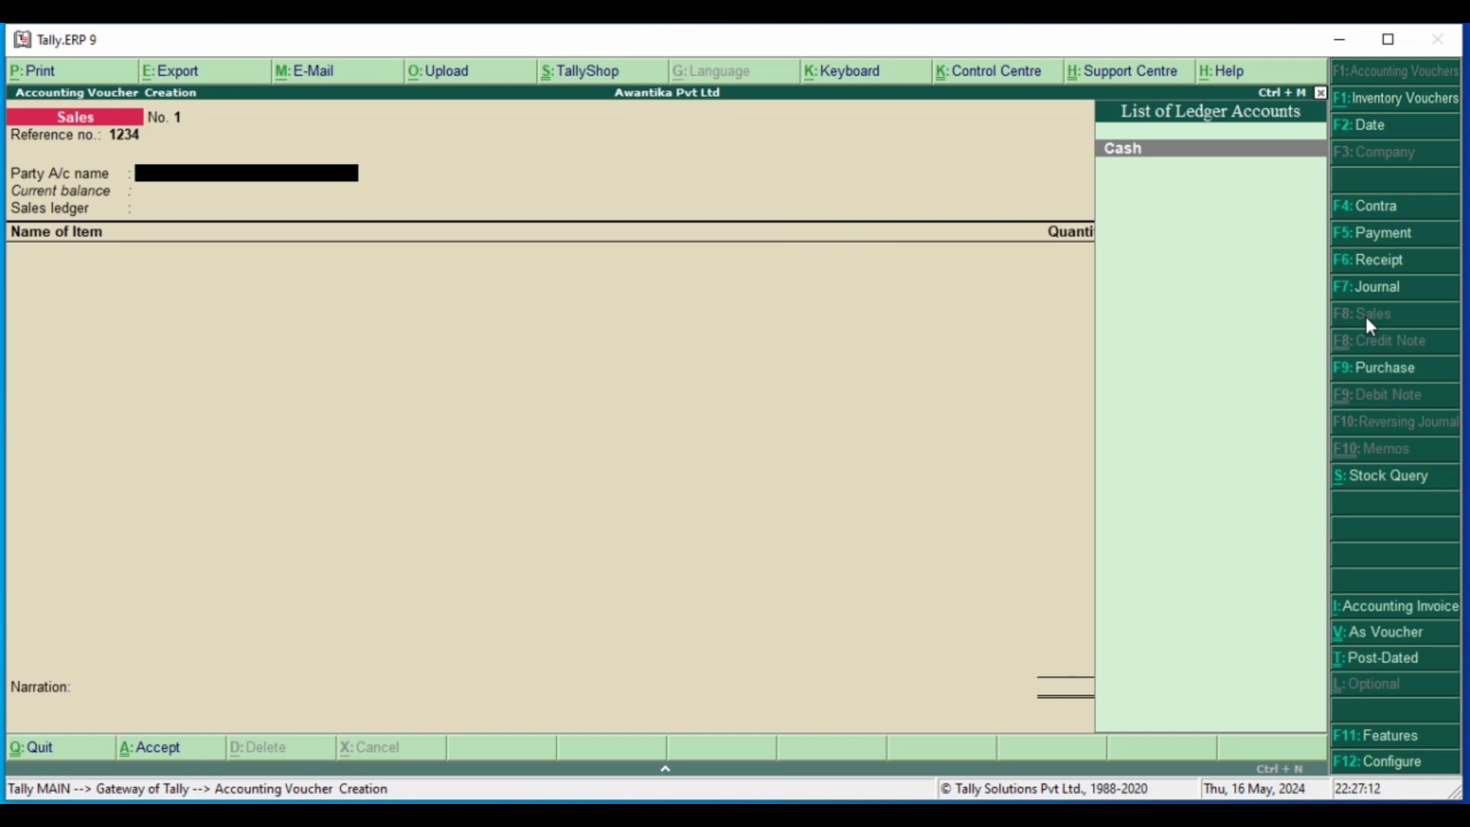
pyautogui.press('Return')
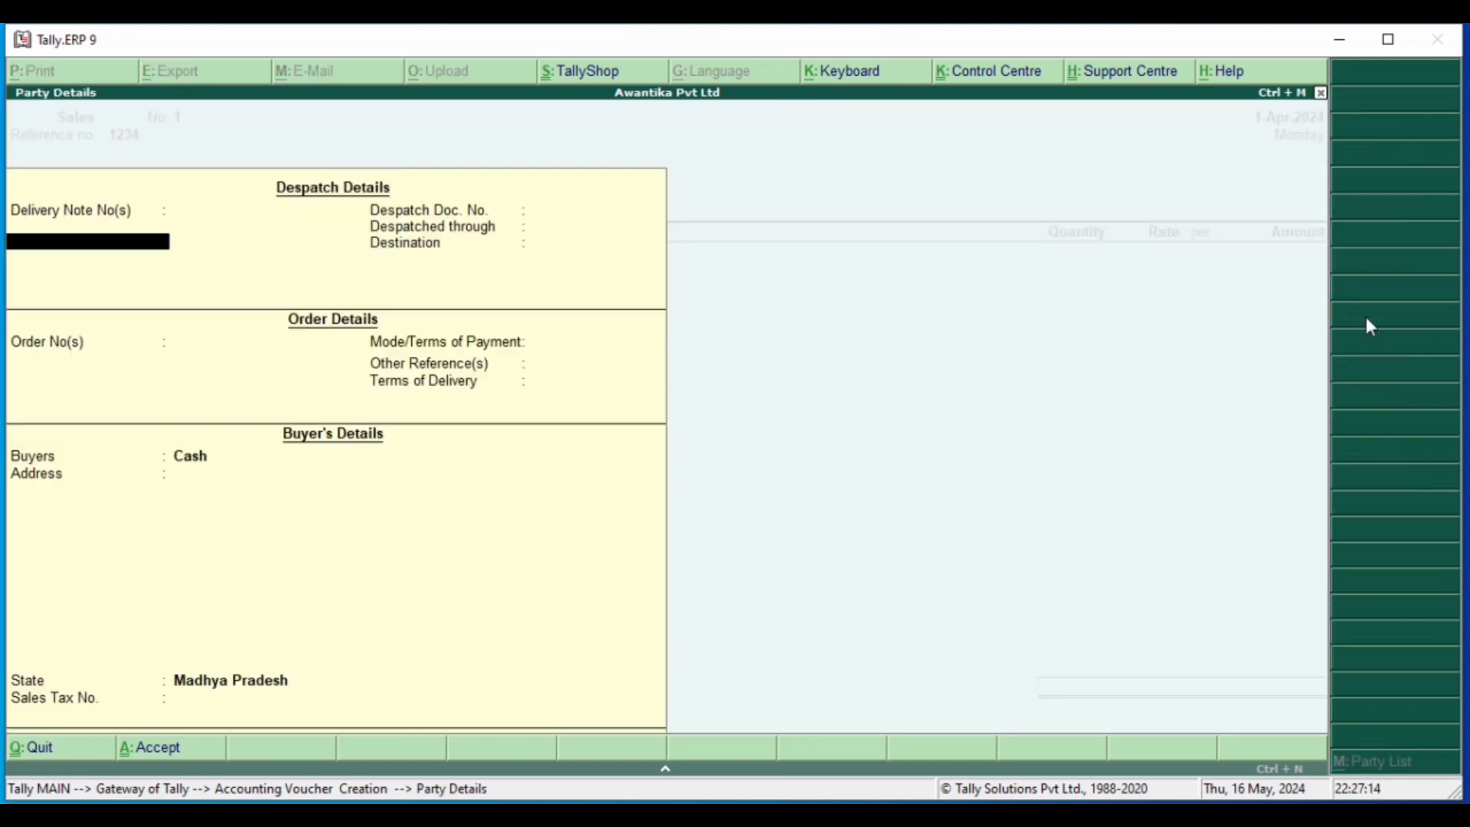
# Step: Leave the despatch and order details blank and go on to the buyer's details
pyautogui.press('Return')
pyautogui.press('Return')
pyautogui.press('Return')
pyautogui.press('Return')
pyautogui.press('Return')
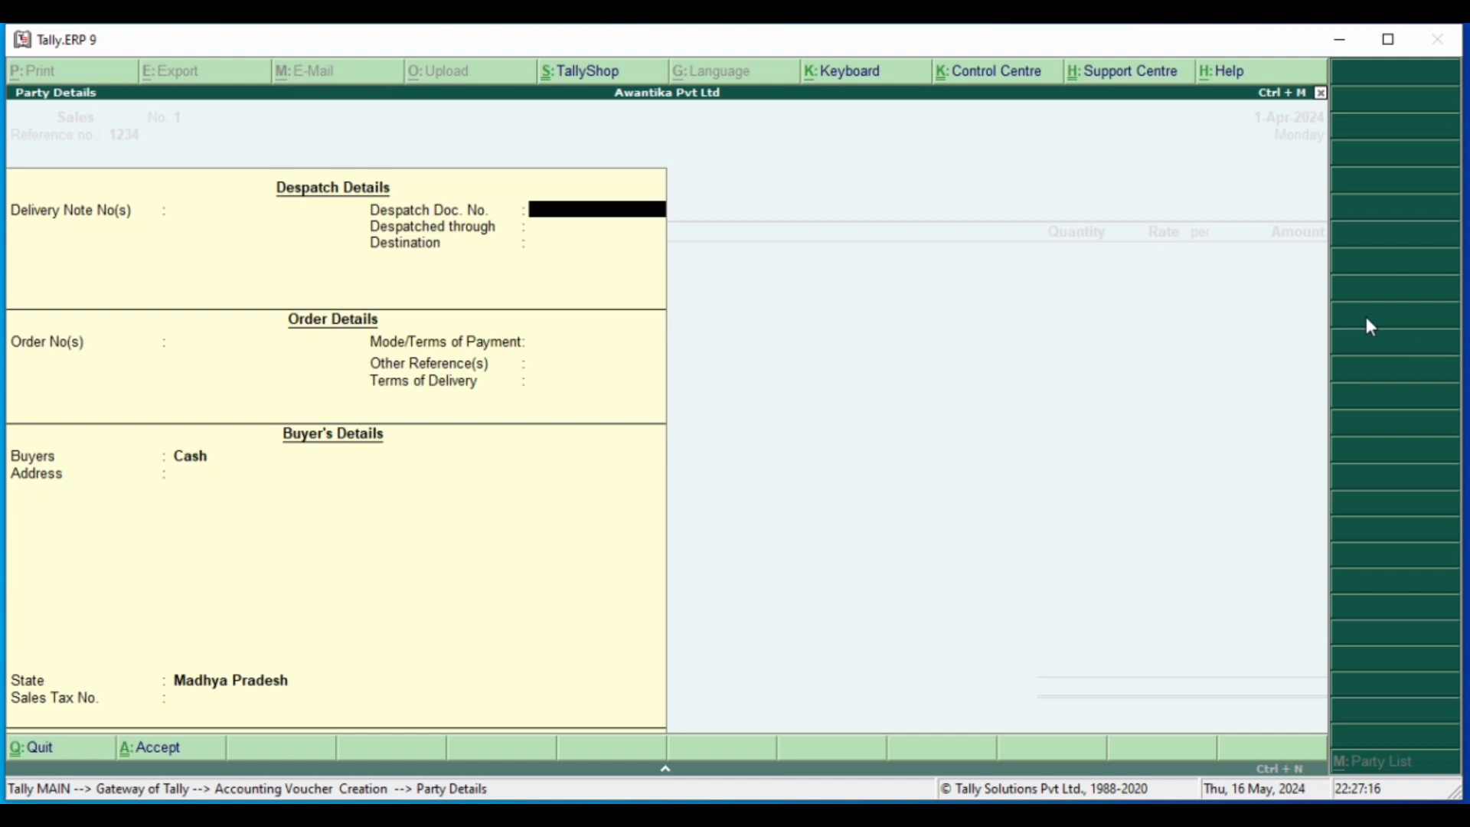
pyautogui.press('Return')
pyautogui.press('Return')
pyautogui.press('Return')
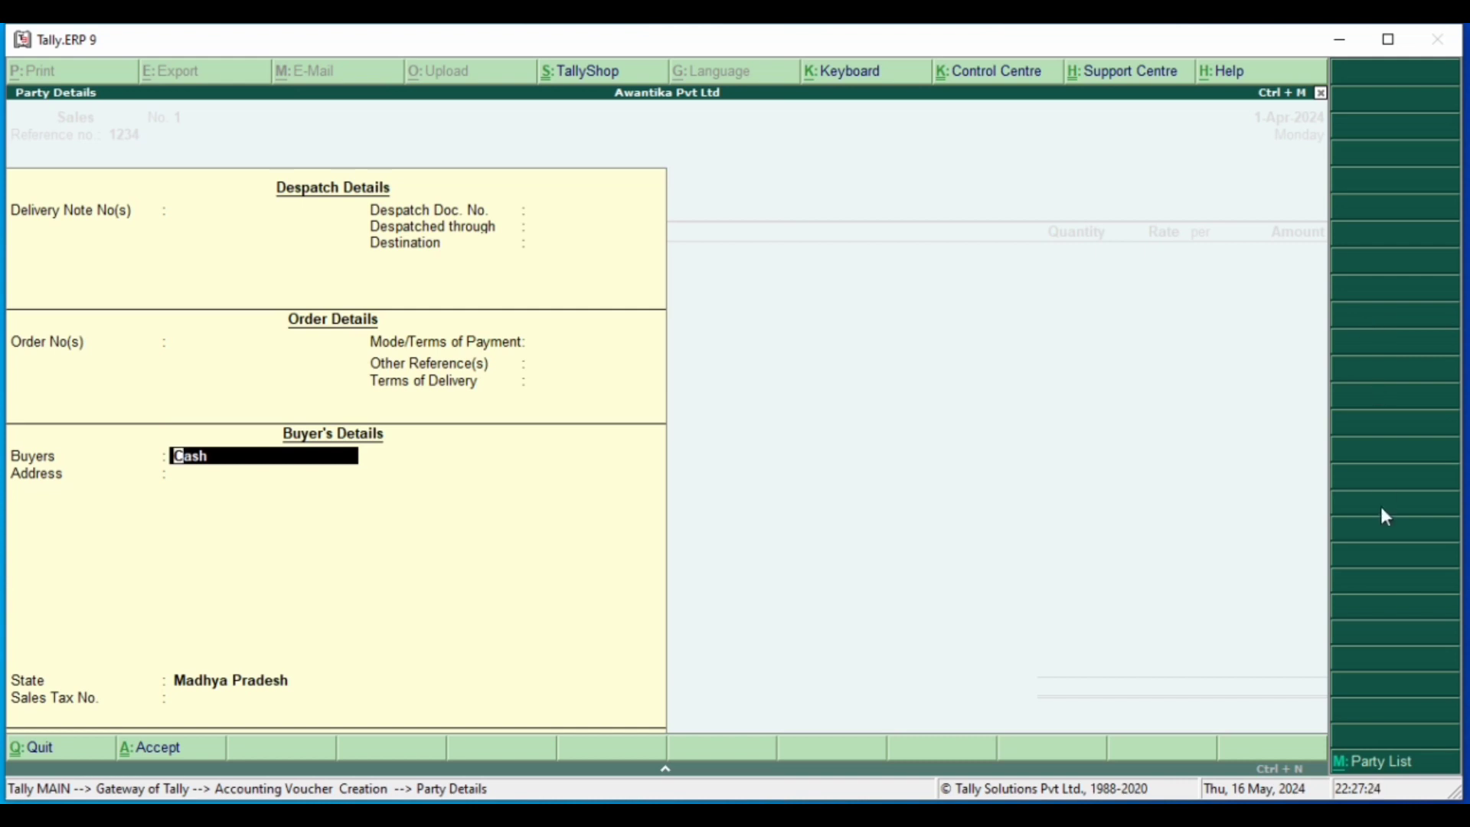
# Step: Switch the buyer entry to manual and replace Cash with the customer's name
pyautogui.click(1379, 762)
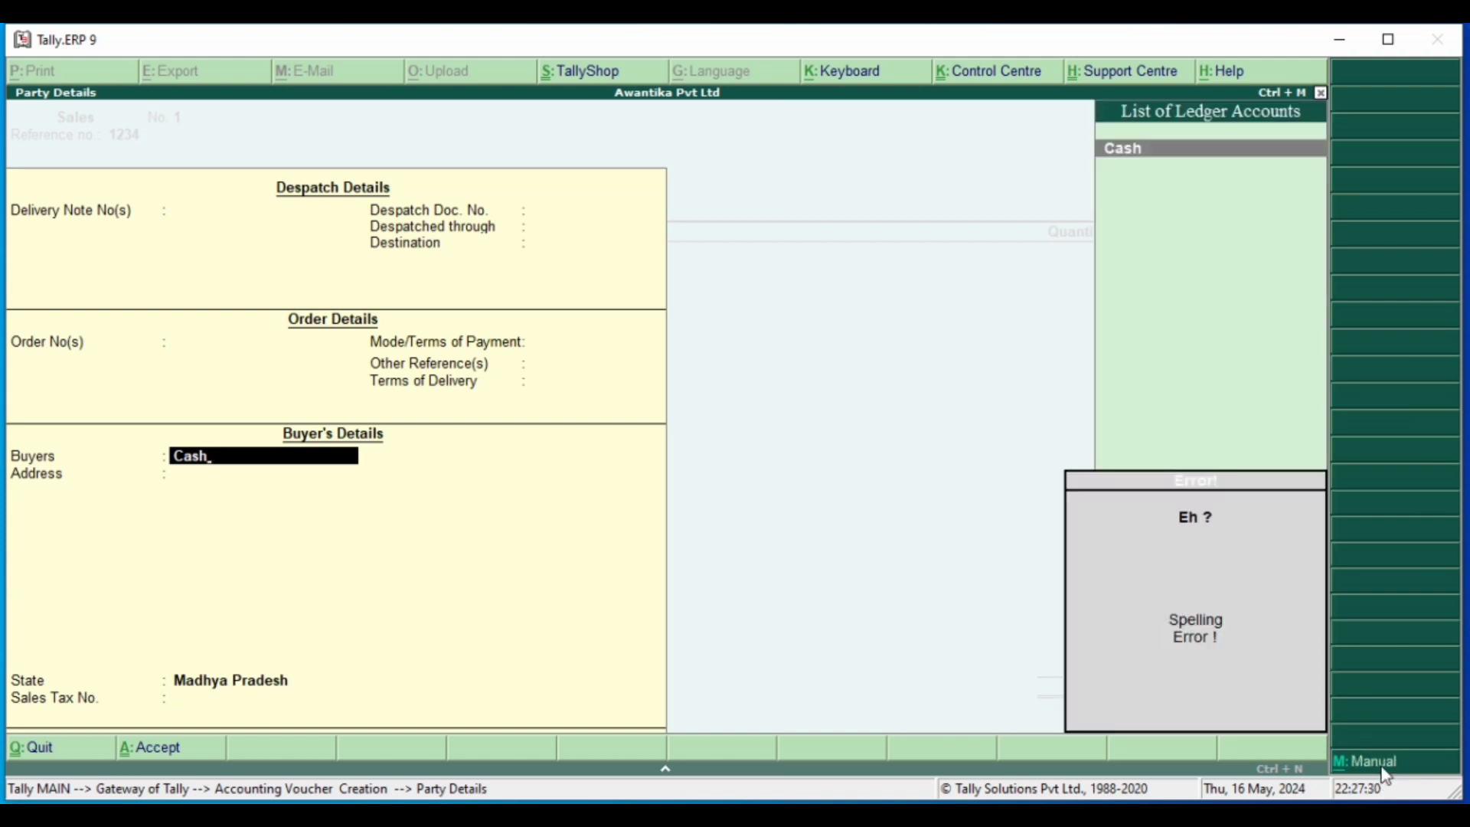
pyautogui.click(1378, 762)
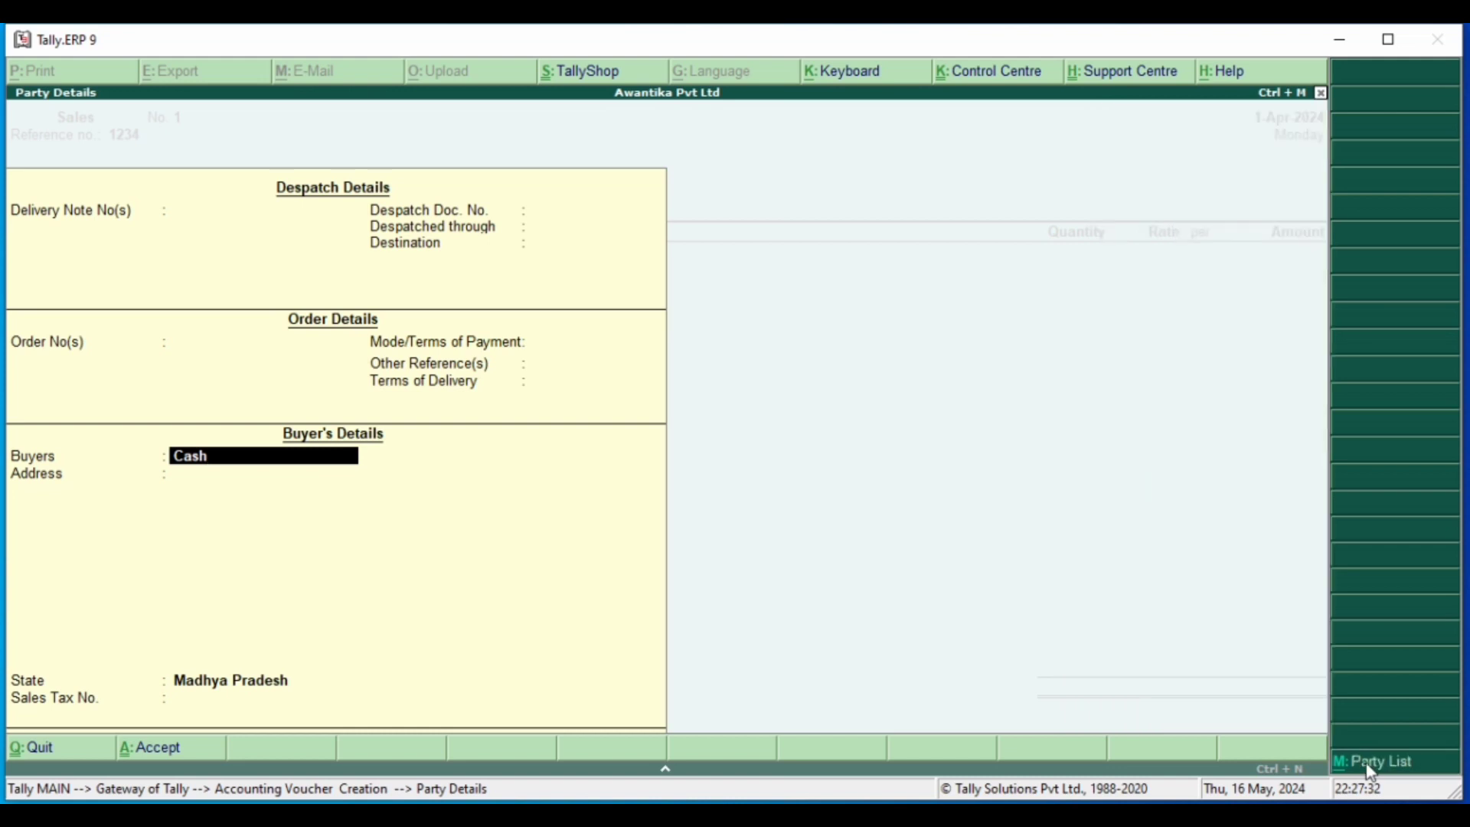
pyautogui.write('r')
pyautogui.press('BackSpace')
pyautogui.press('BackSpace')
pyautogui.press('BackSpace')
pyautogui.press('BackSpace')
pyautogui.press('BackSpace')
pyautogui.write('Ram')
pyautogui.press('Return')
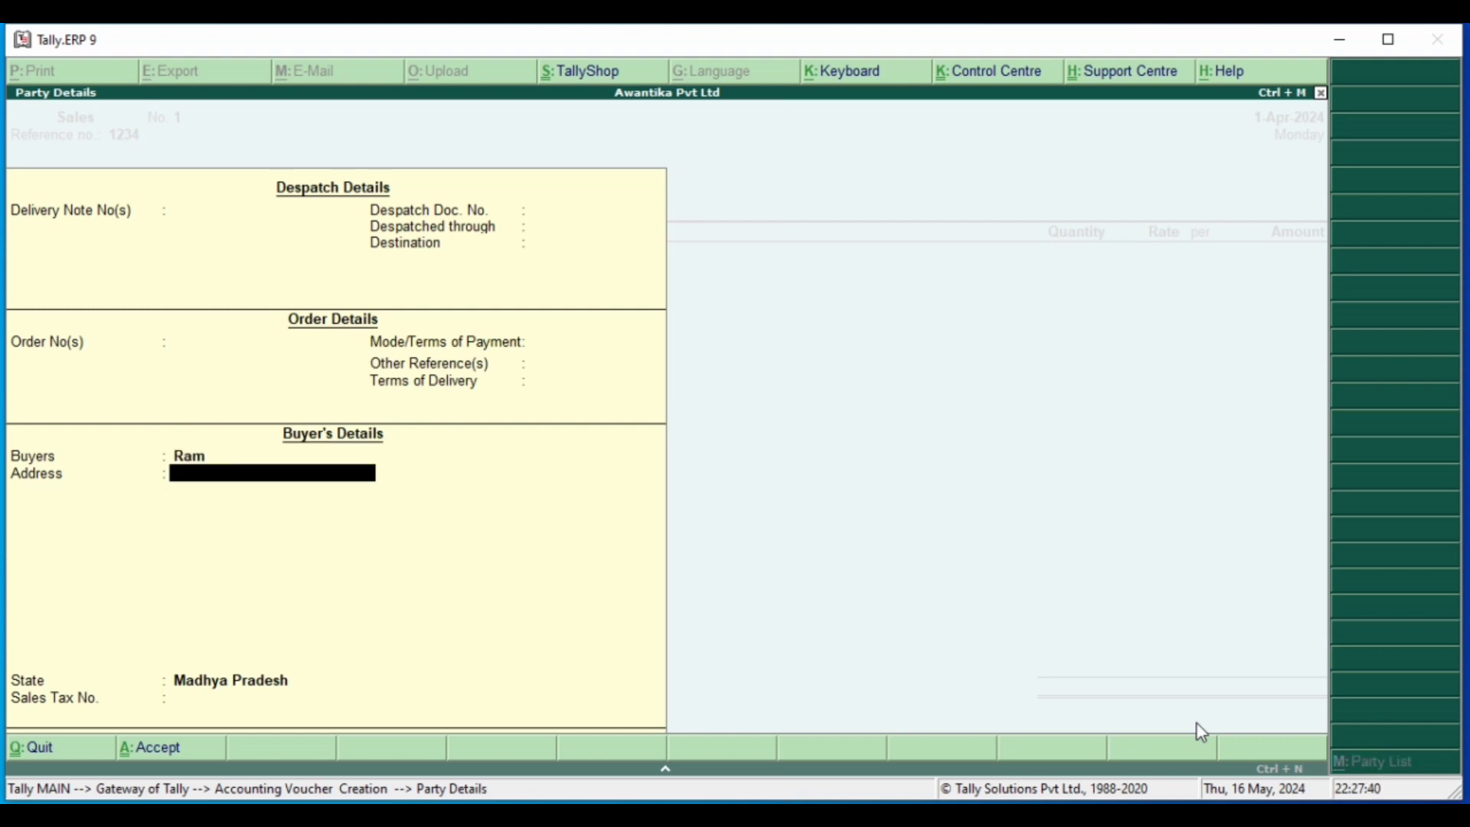
pyautogui.press('BackSpace')
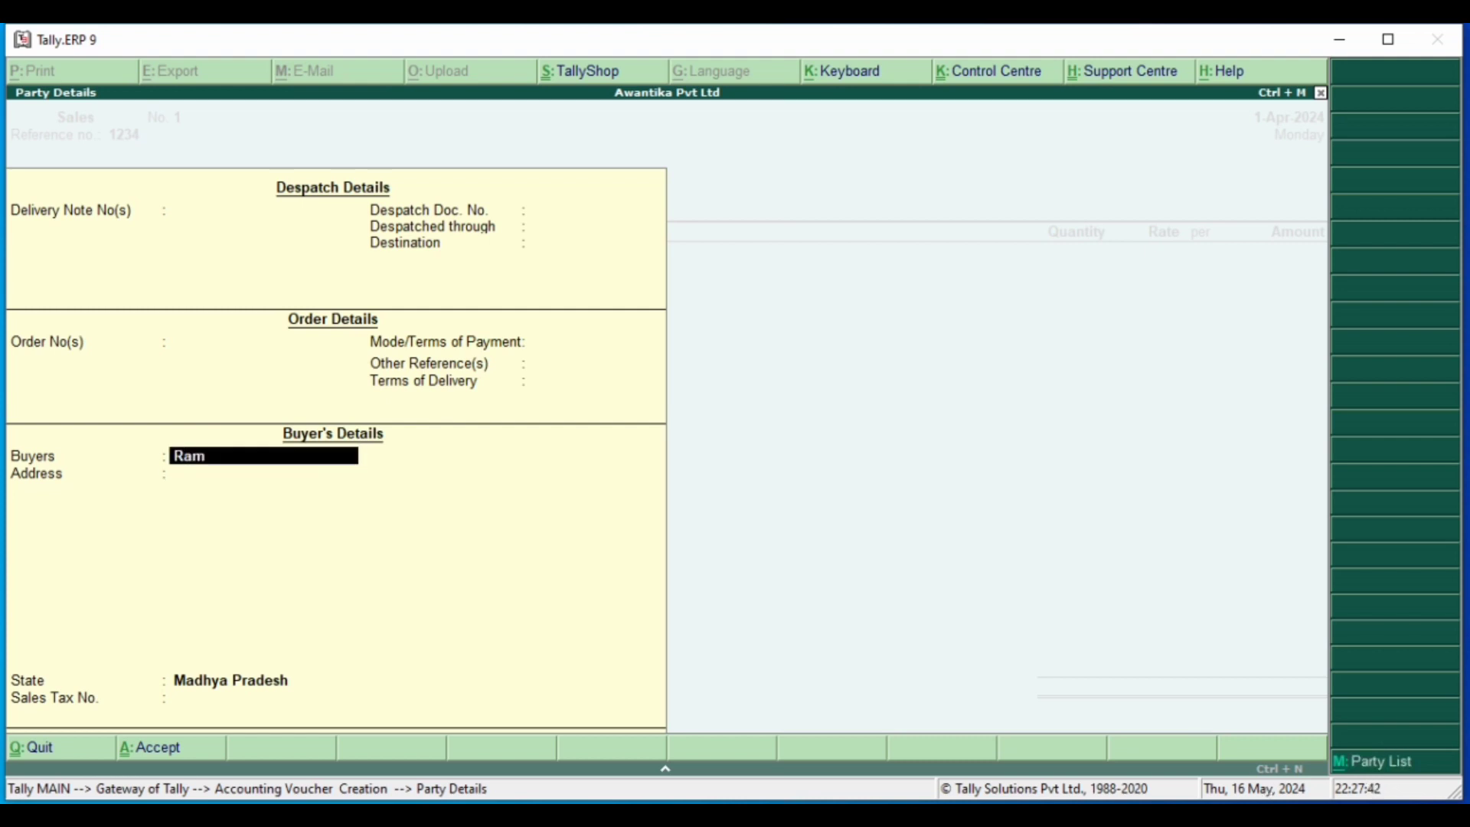
# Step: Choose Cash as the buyer from the ledger list and accept the party details with Madhya Pradesh as state
pyautogui.click(1380, 761)
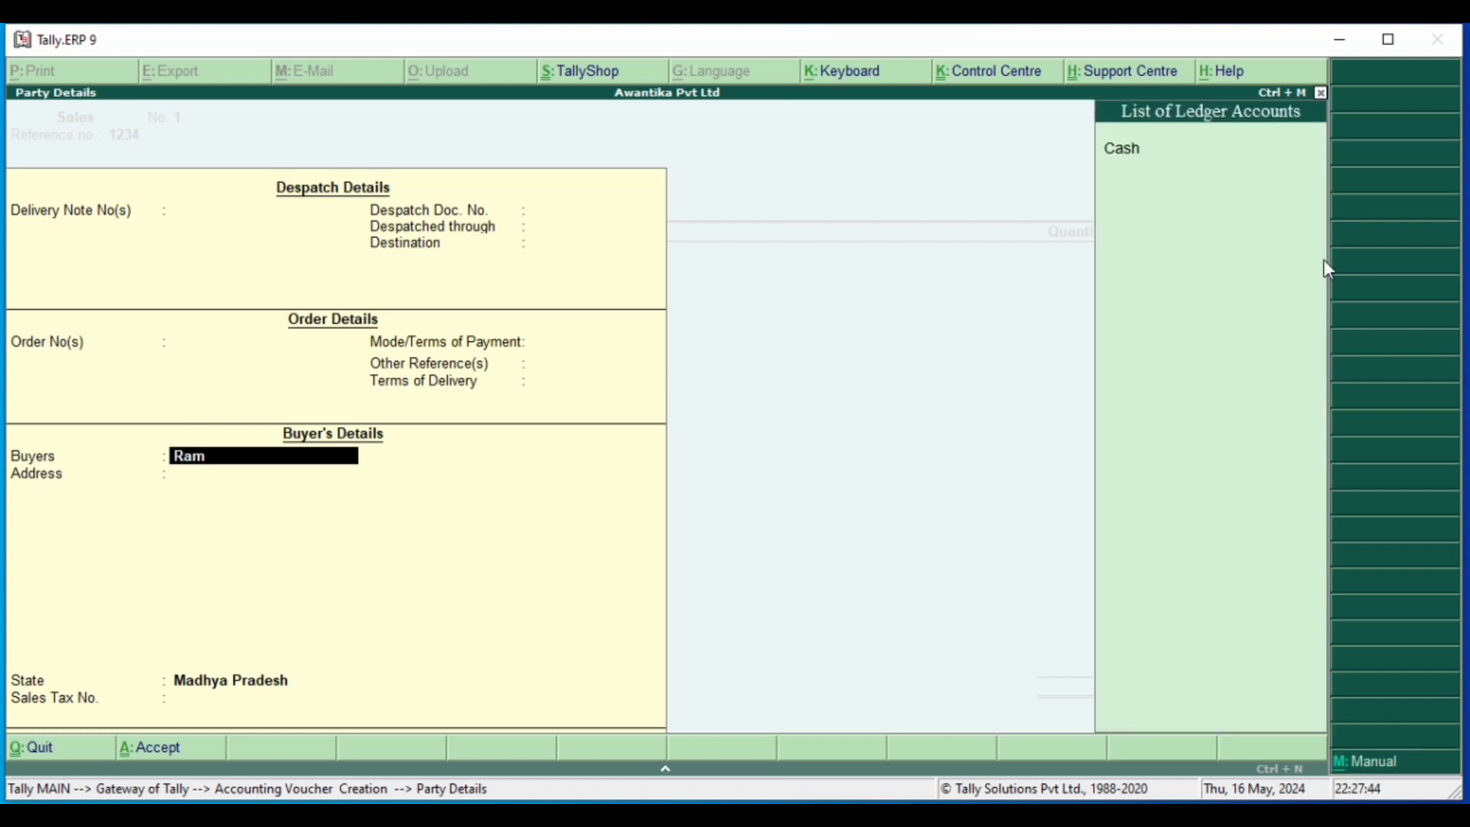
pyautogui.click(1140, 153)
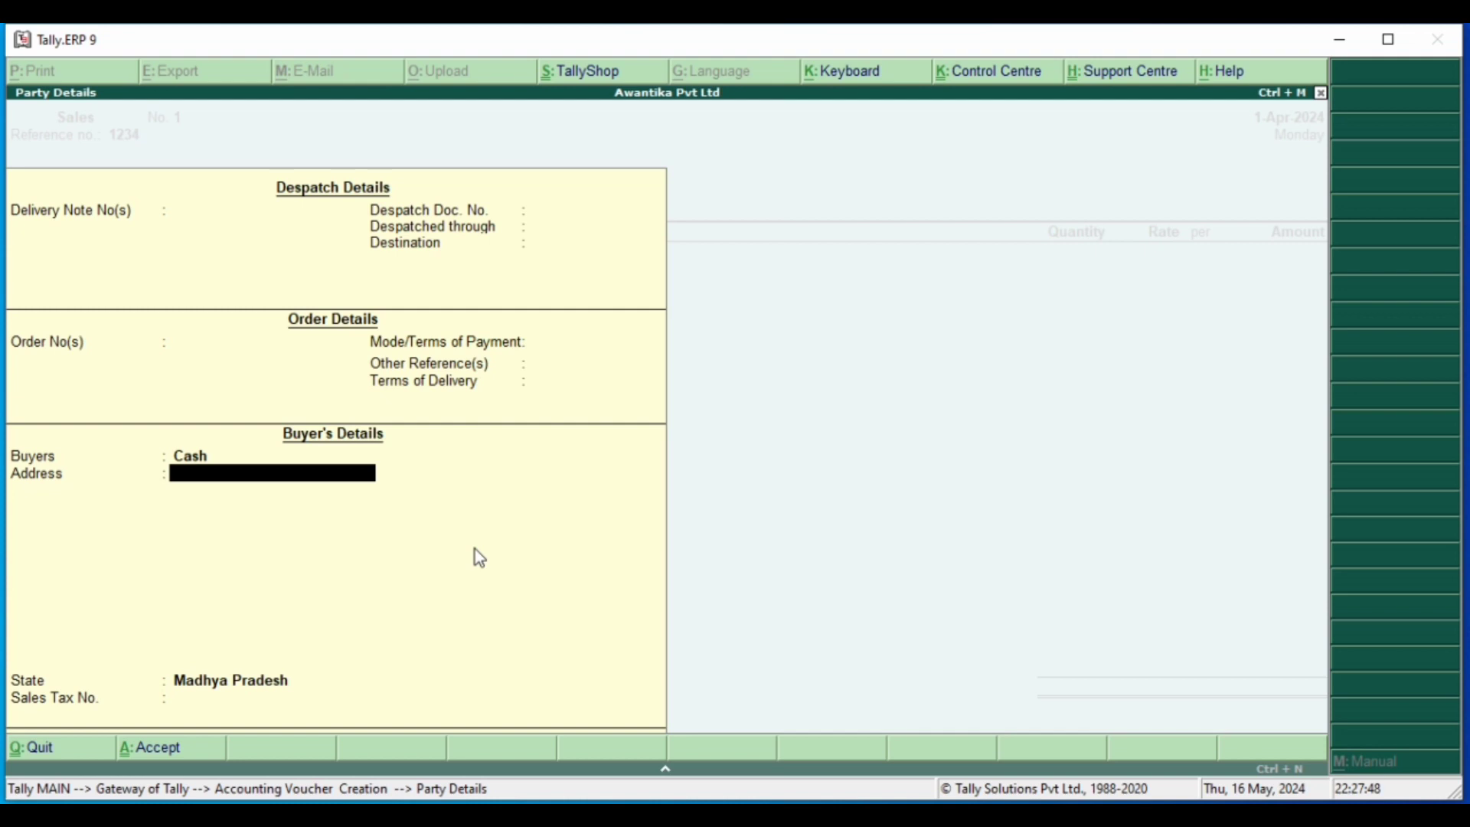
pyautogui.press('Return')
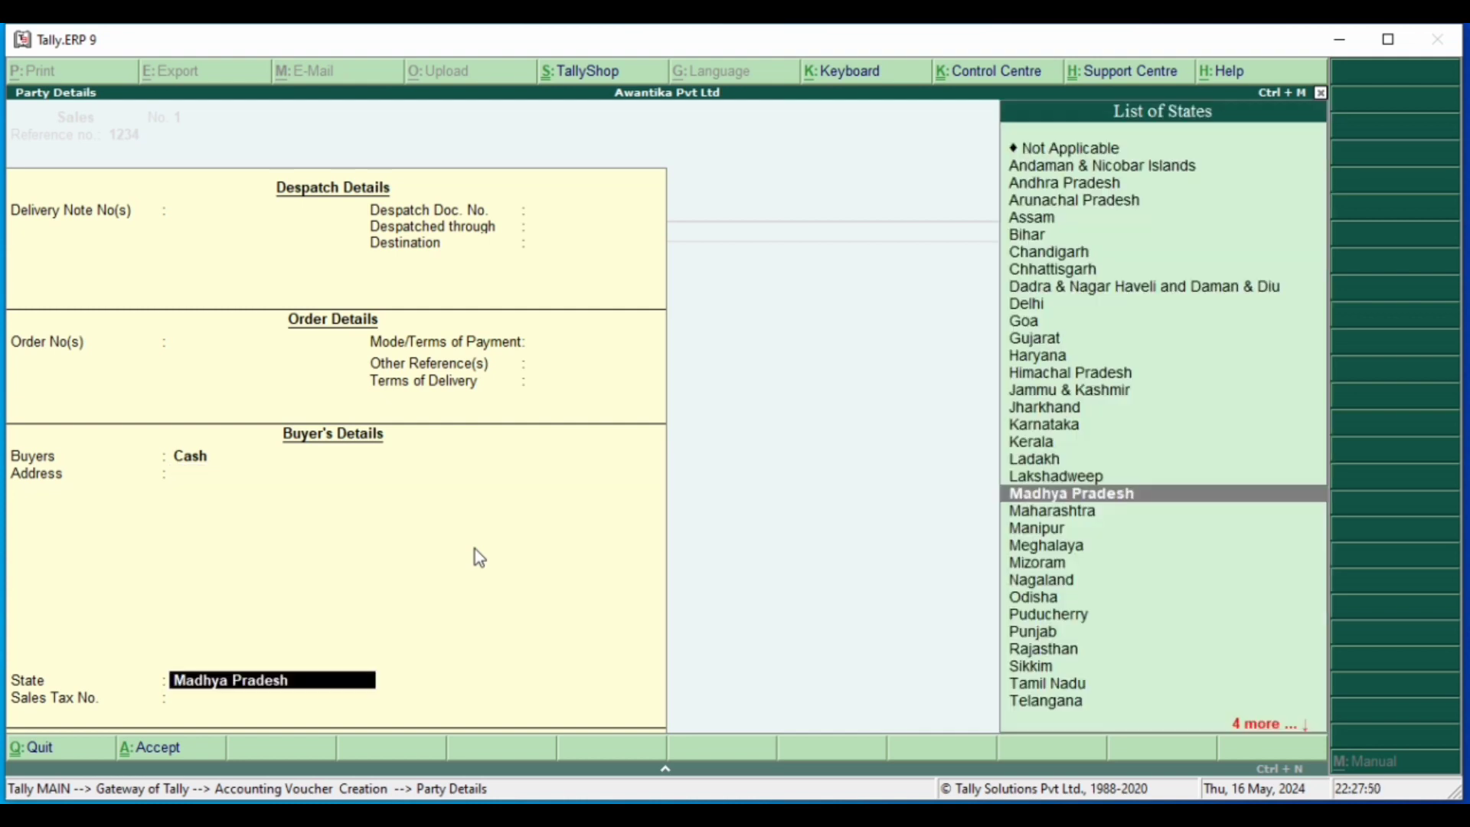
pyautogui.press('Return')
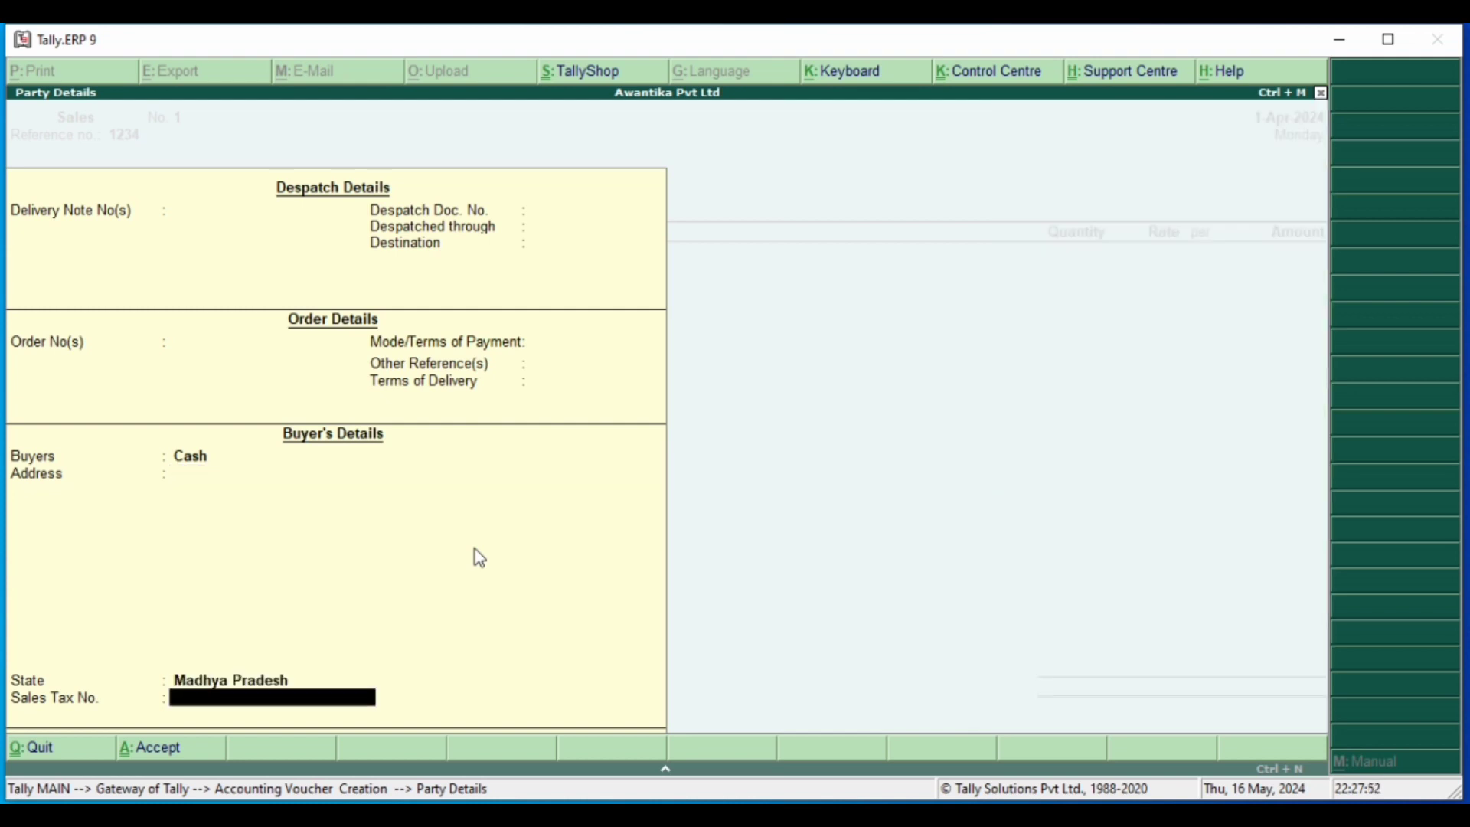
pyautogui.press('Return')
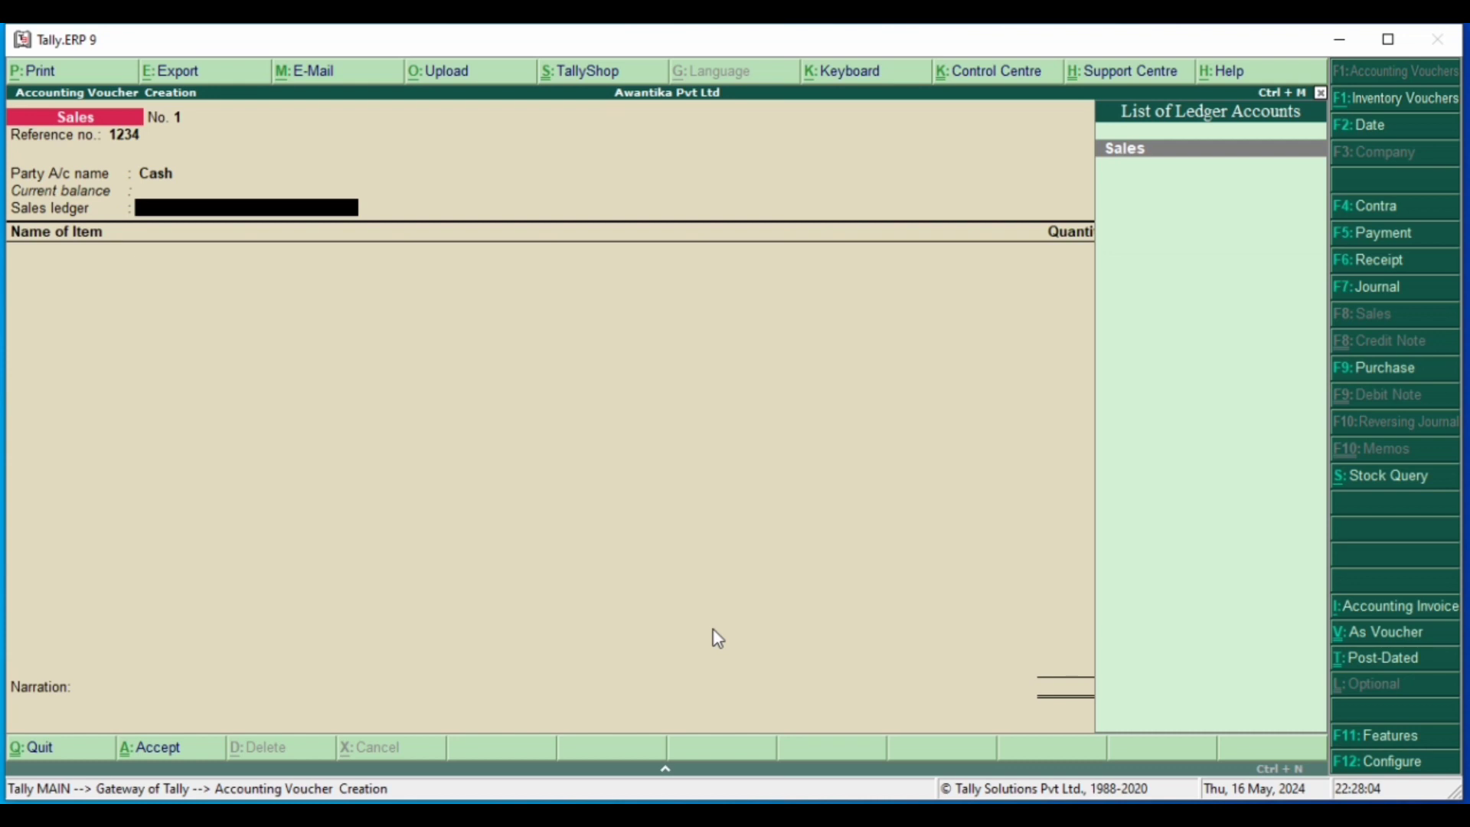
# Step: Create a new sales ledger named Sales 00 under Sales Accounts, type Not Applicable, and use it in the voucher
pyautogui.hotkey('alt', 'c')
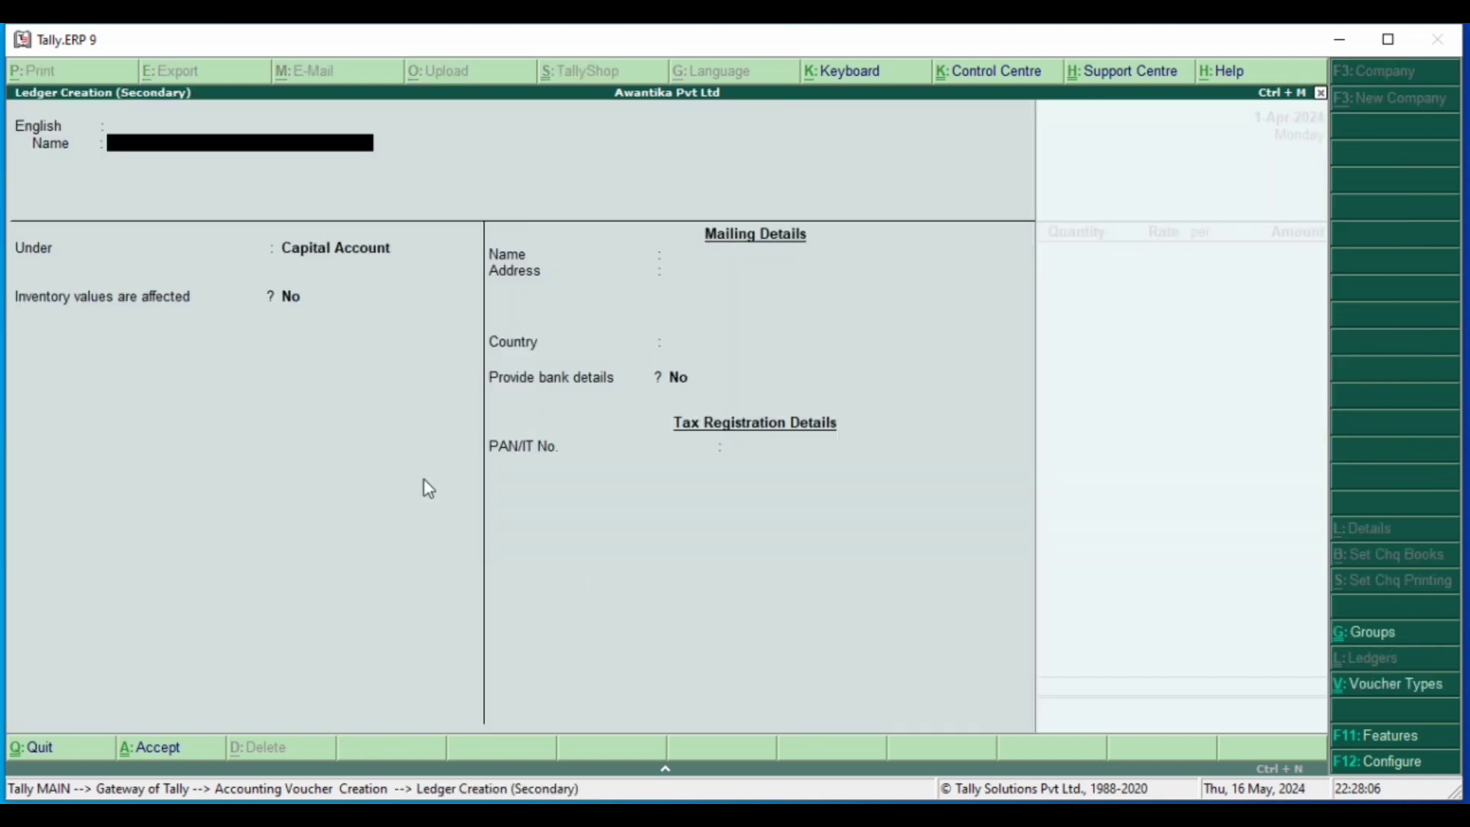
pyautogui.write('Sales 00')
pyautogui.press('Return')
pyautogui.press('Return')
pyautogui.press('Return')
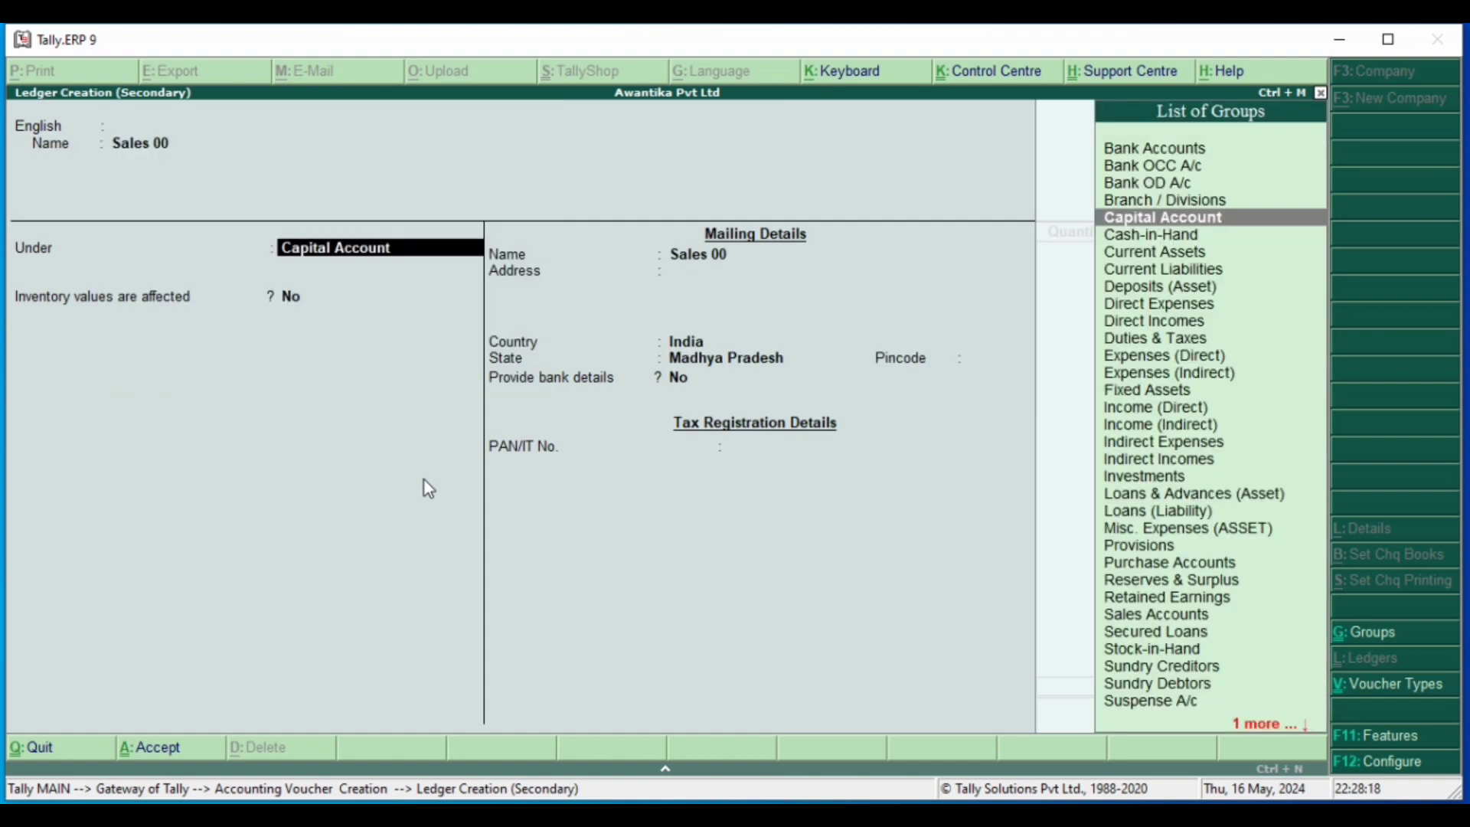
pyautogui.write('Sale')
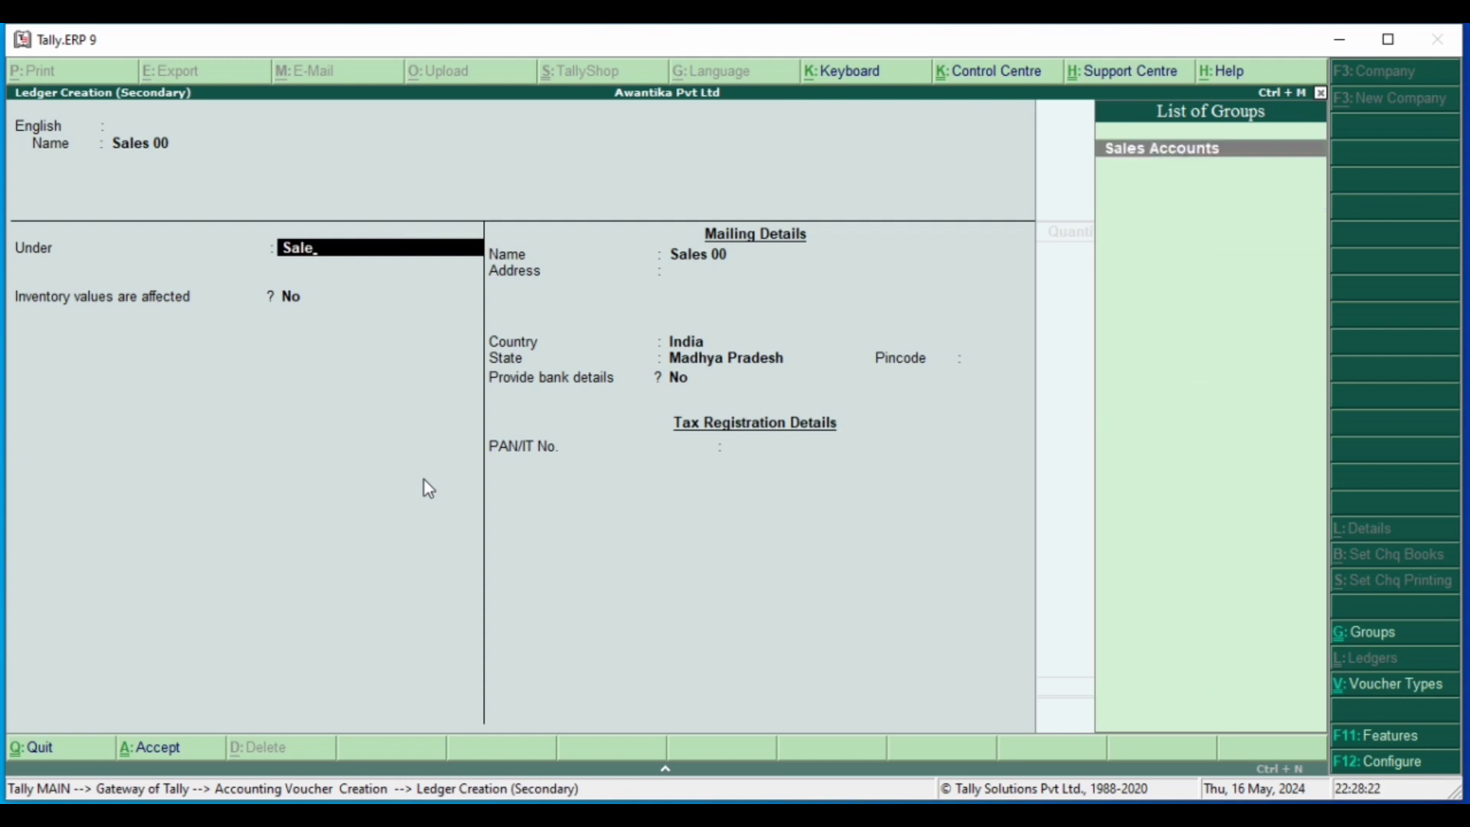
pyautogui.press('Return')
pyautogui.press('Return')
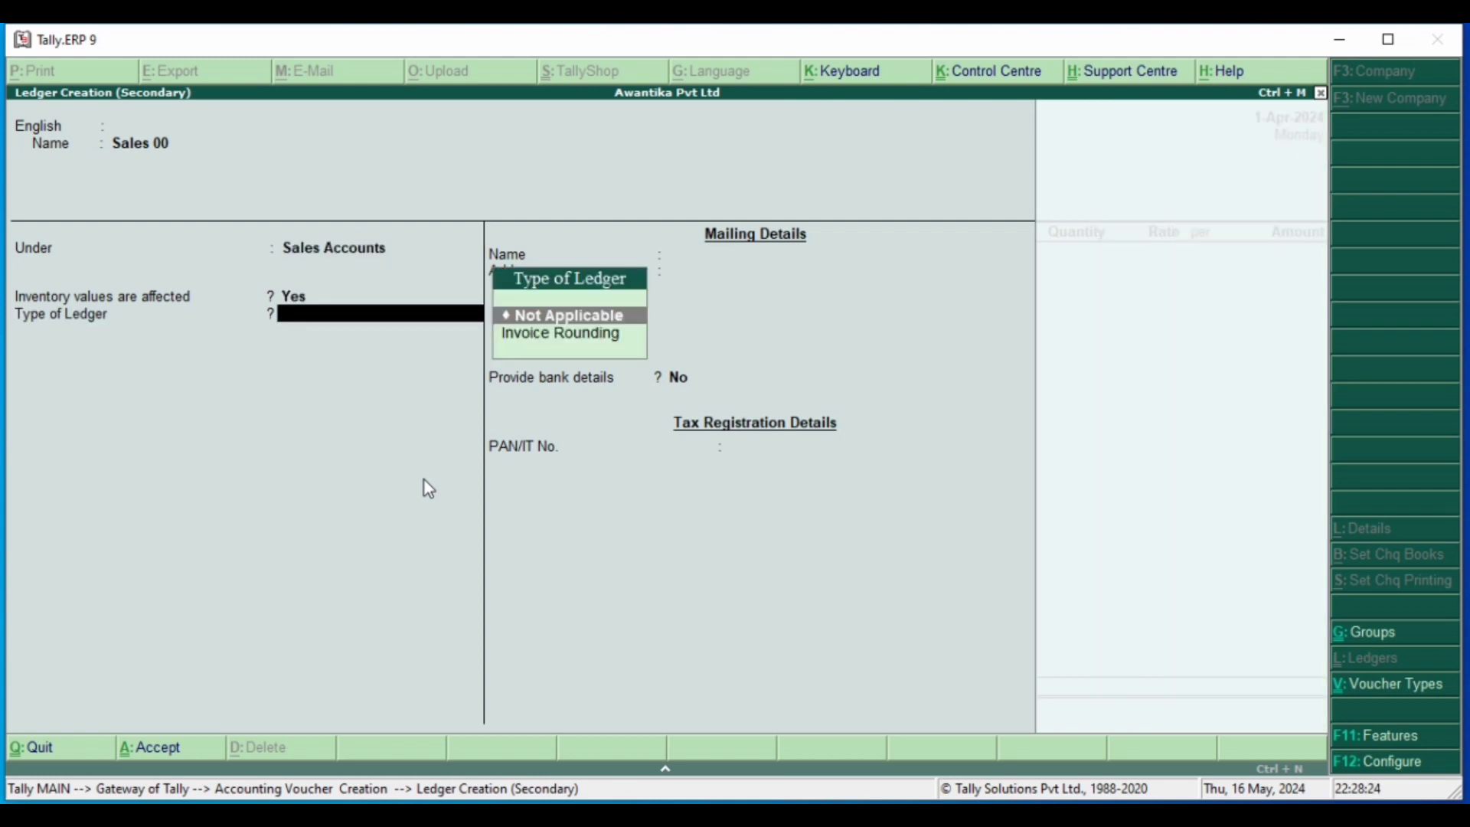
pyautogui.press('Return')
pyautogui.press('Return')
pyautogui.press('Return')
pyautogui.press('Return')
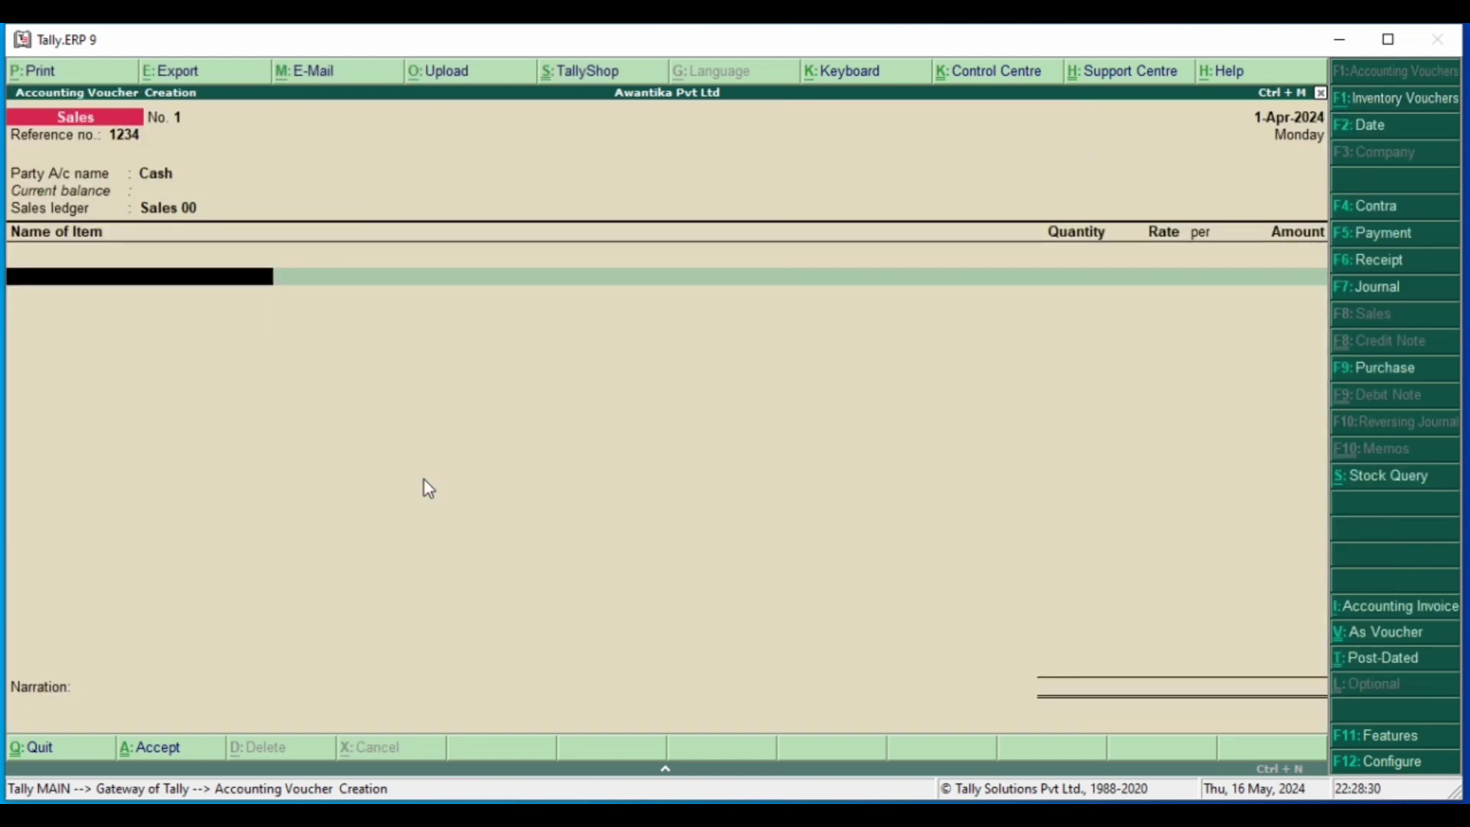
# Step: Add the stock item Tea to the sales voucher with a quantity of 50 kg at a rate of 250 per kg
pyautogui.write('Te')
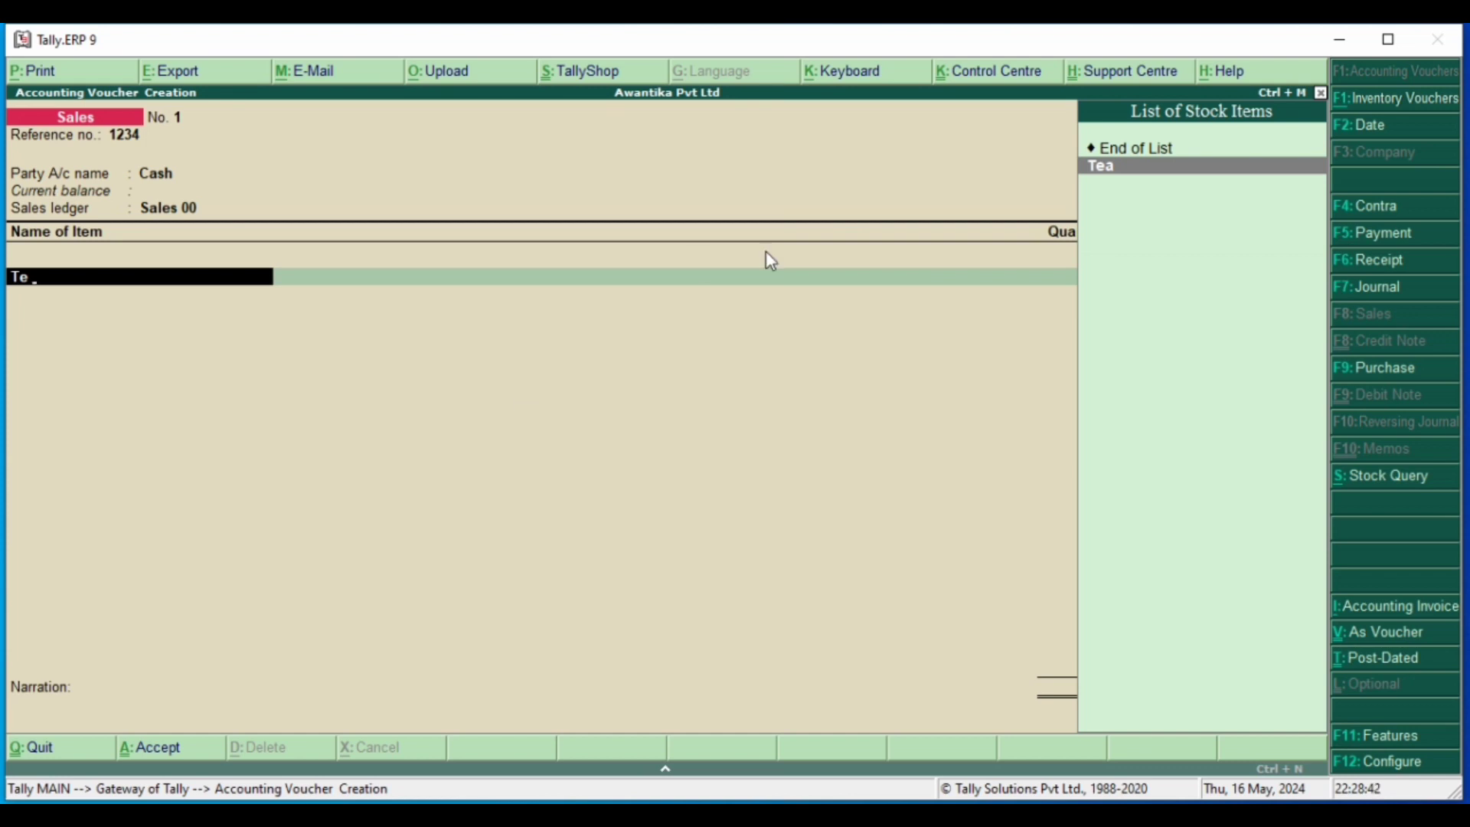
pyautogui.press('Return')
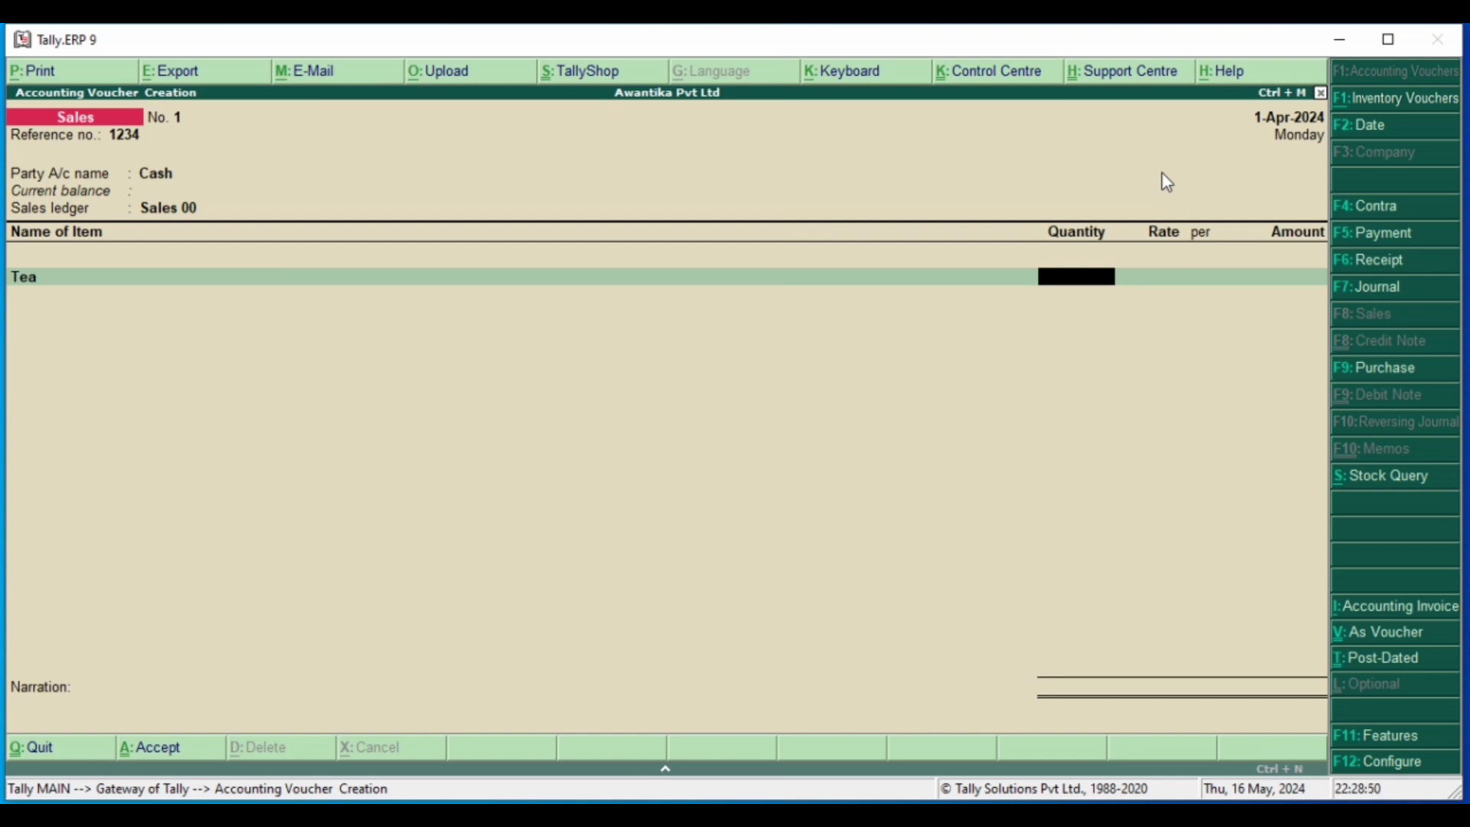
pyautogui.write('50')
pyautogui.press('Return')
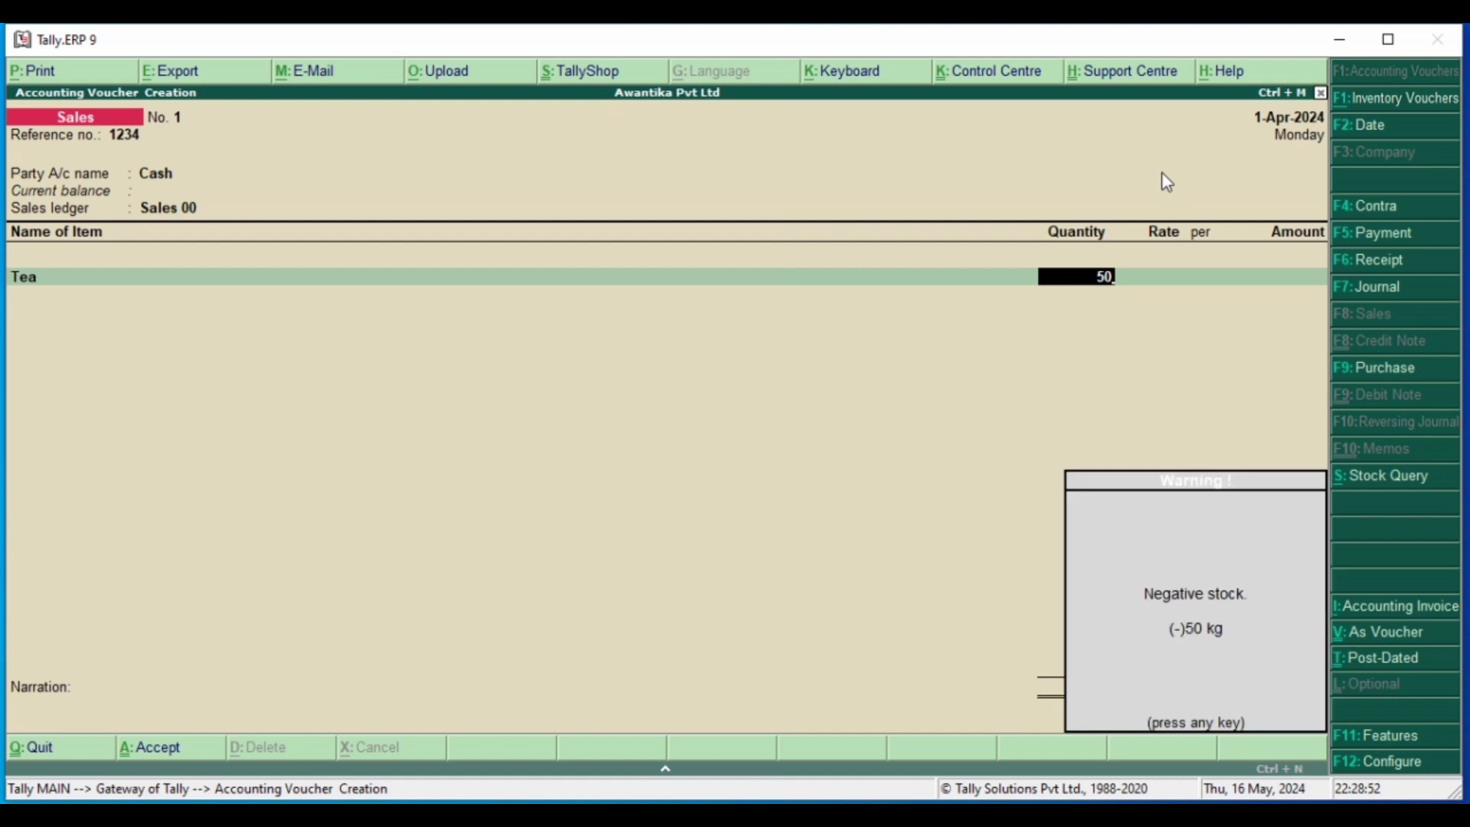
pyautogui.press('Return')
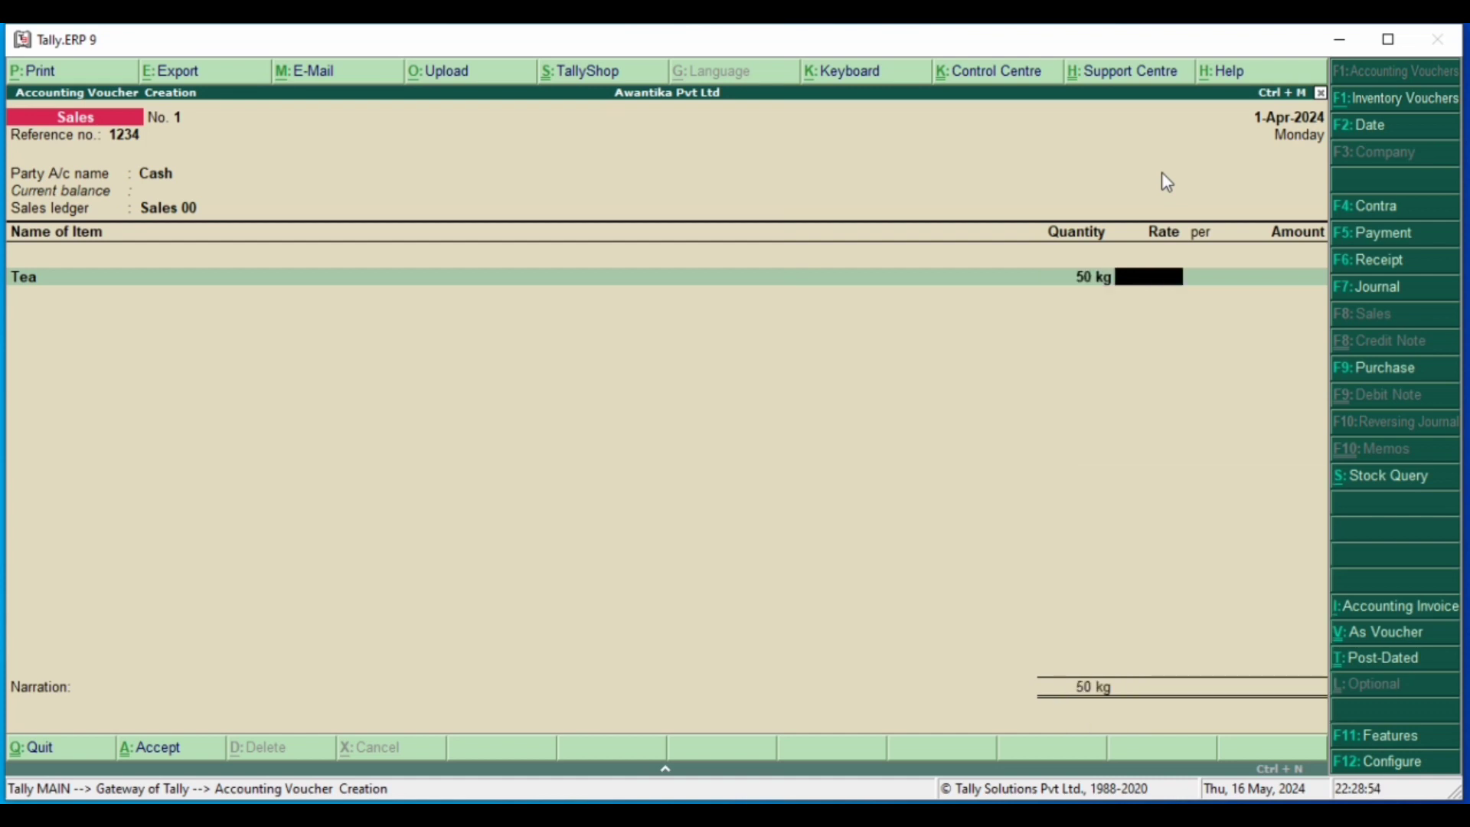
pyautogui.write('250')
pyautogui.press('Return')
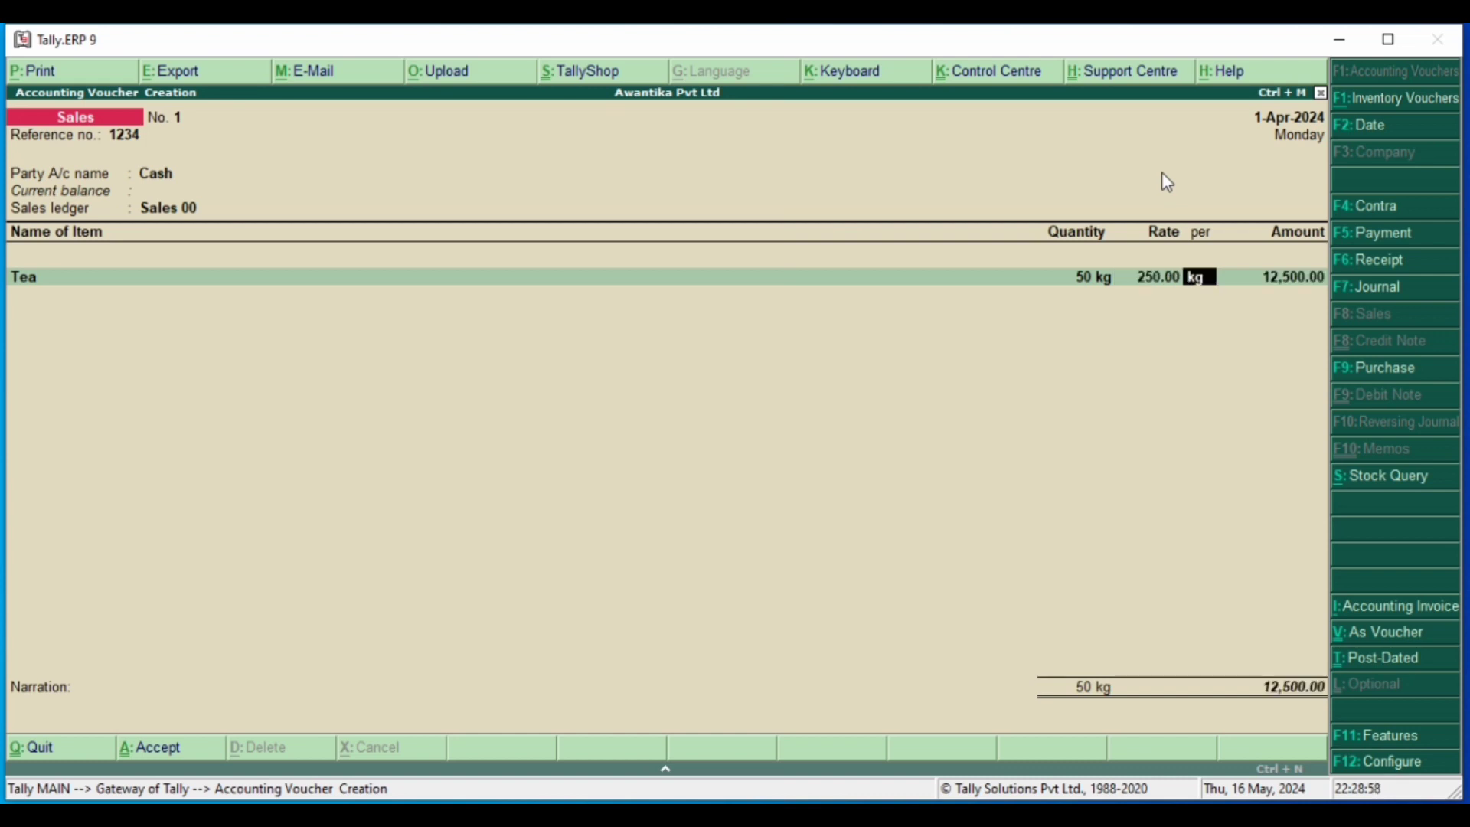
pyautogui.press('Return')
pyautogui.press('Return')
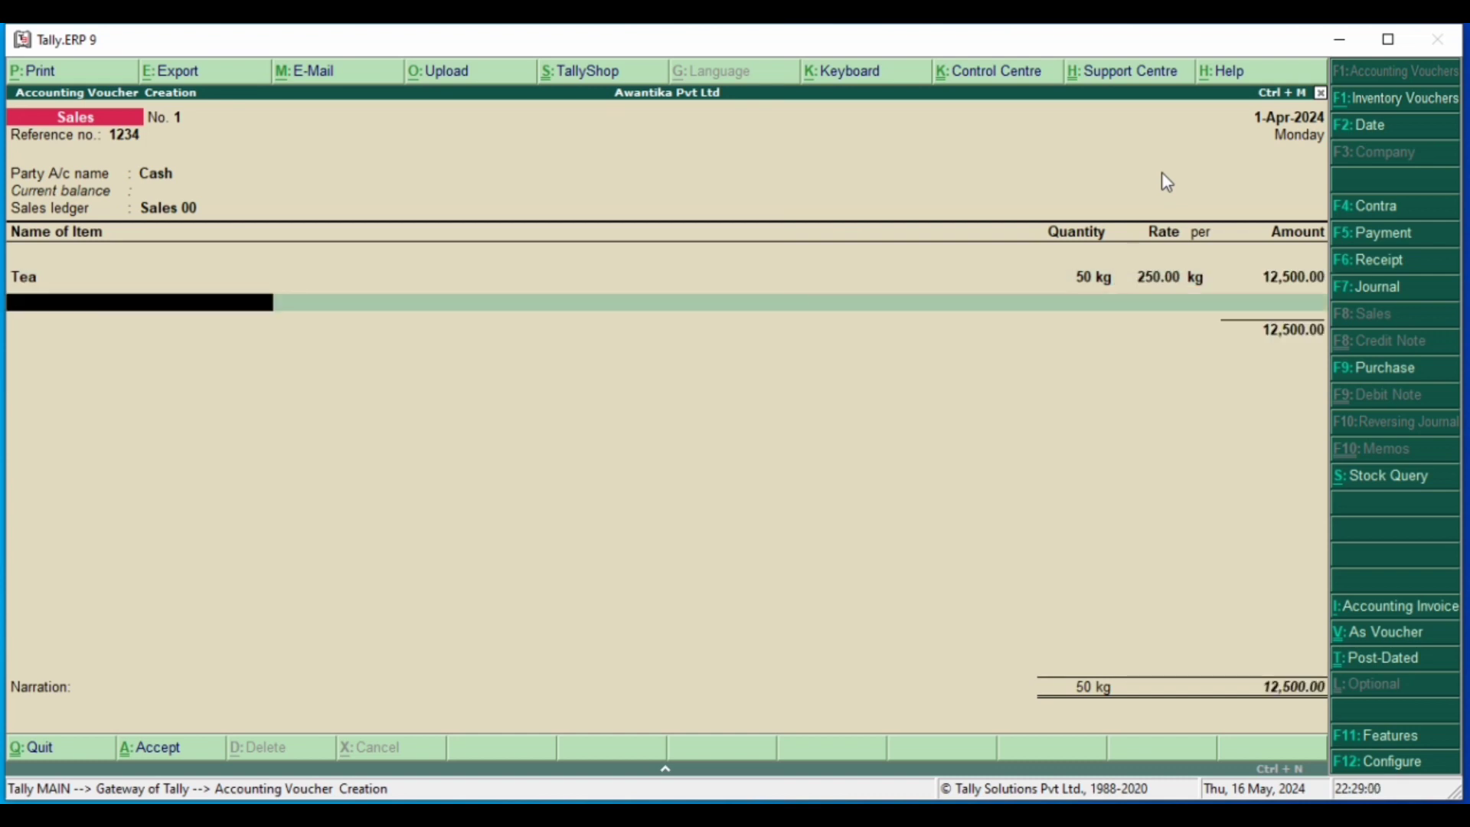
pyautogui.write('a')
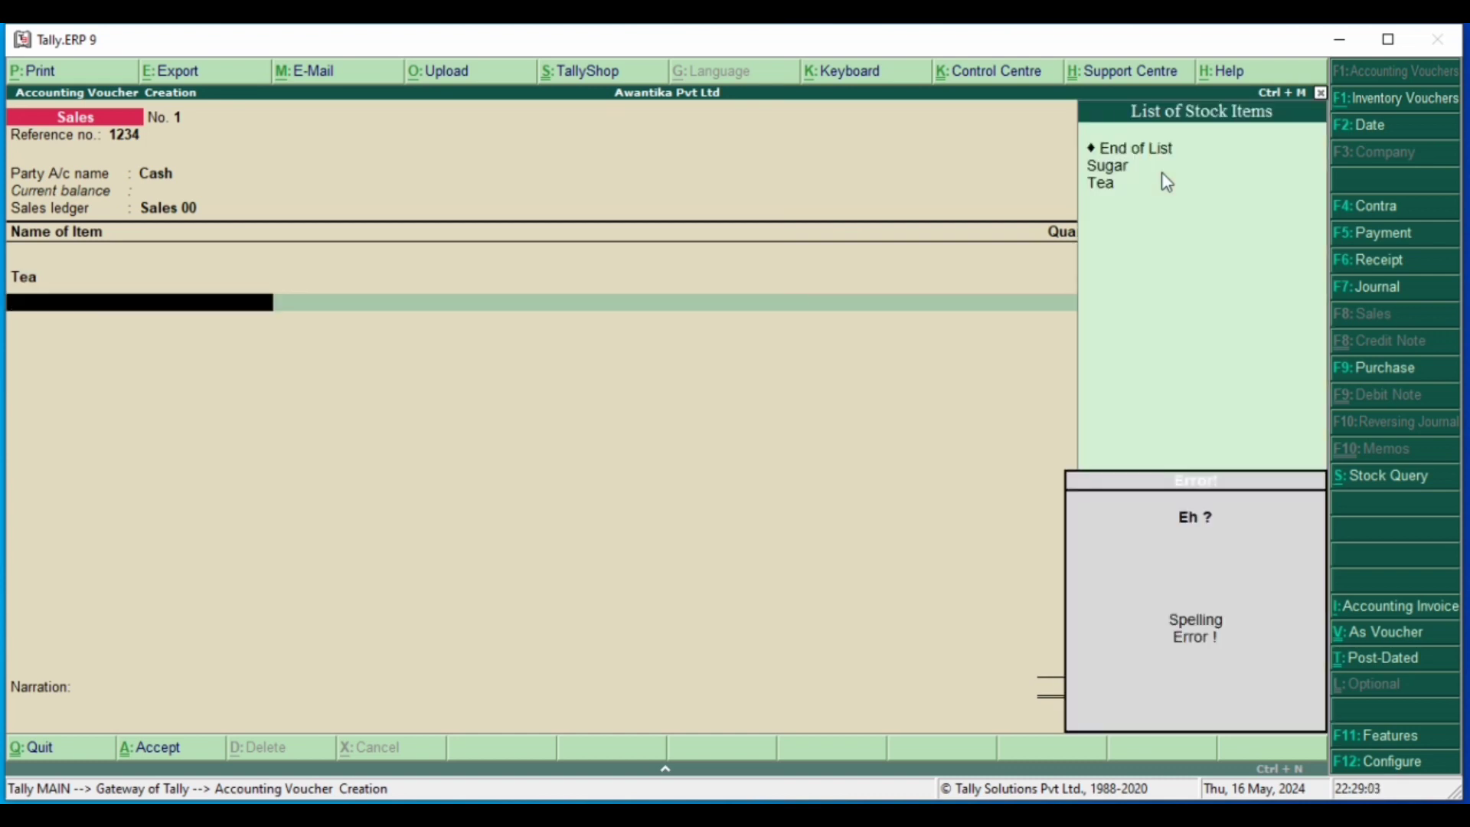
pyautogui.write('O')
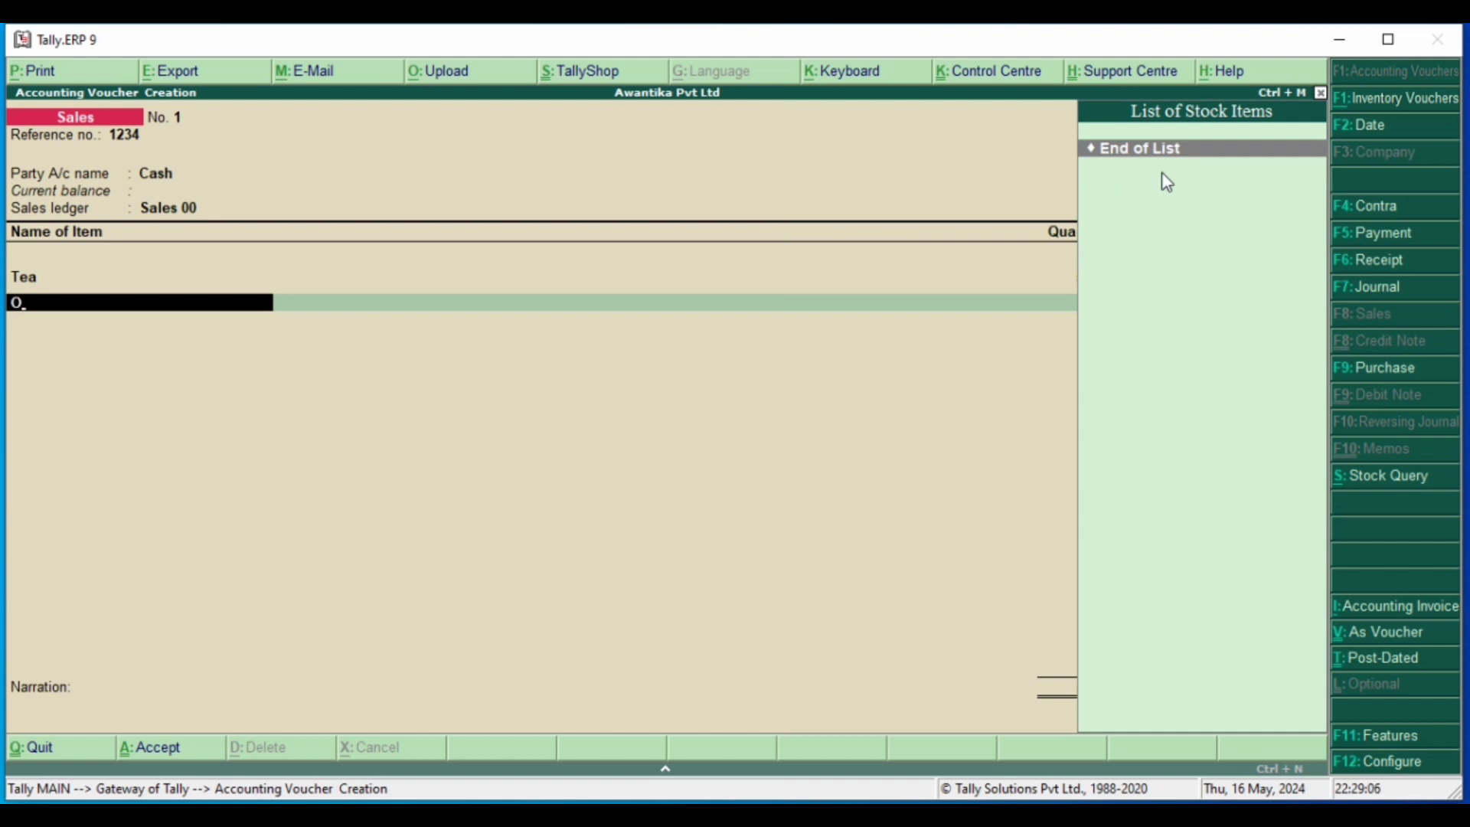
pyautogui.press('BackSpace')
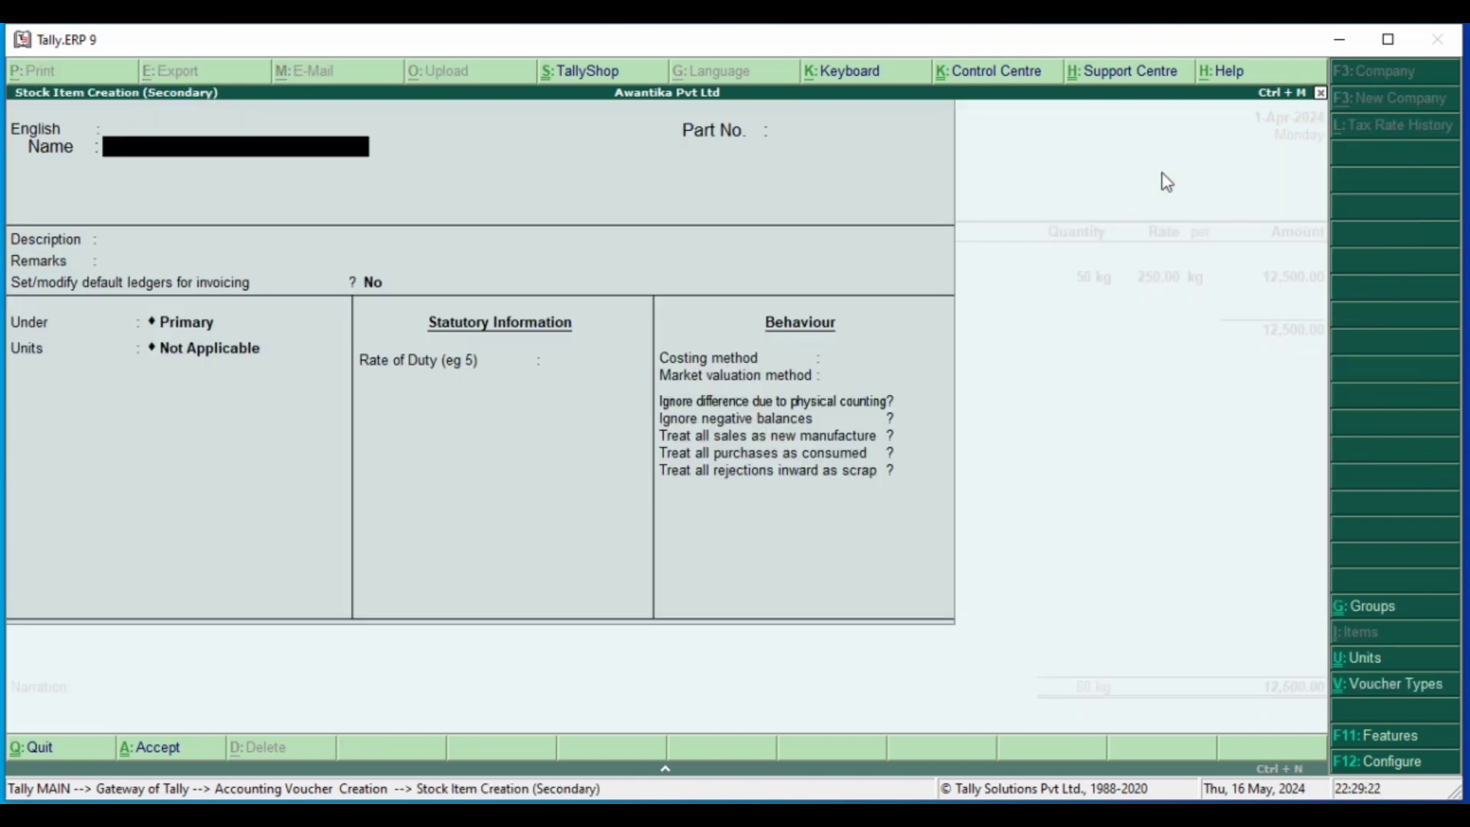
# Step: Name the new stock item Coffee, keep it under Primary, and set its unit to kg
pyautogui.write('Coffee')
pyautogui.press('Return')
pyautogui.press('Return')
pyautogui.press('Return')
pyautogui.press('Return')
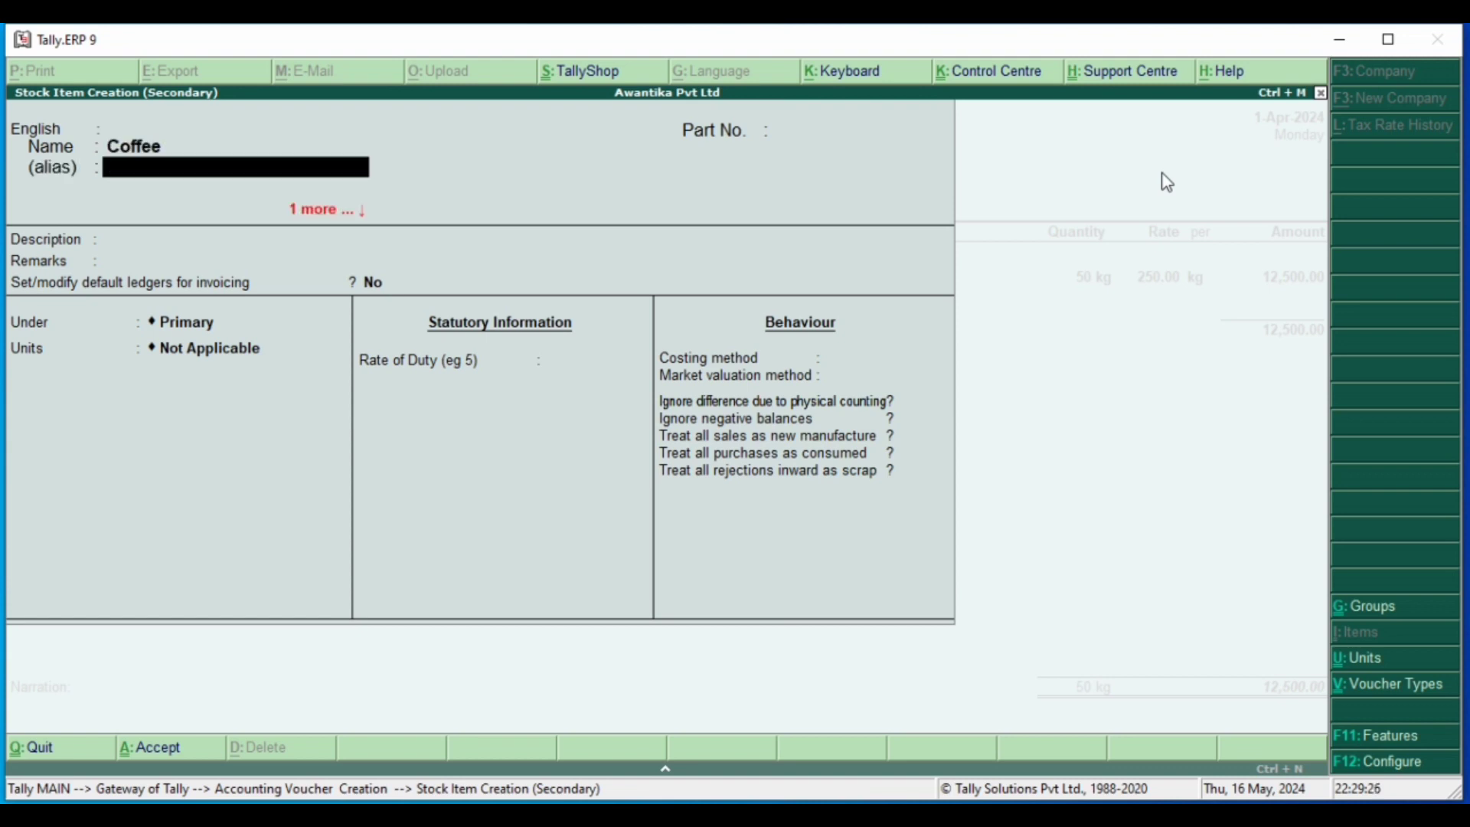
pyautogui.press('Return')
pyautogui.press('Return')
pyautogui.press('Return')
pyautogui.press('Return')
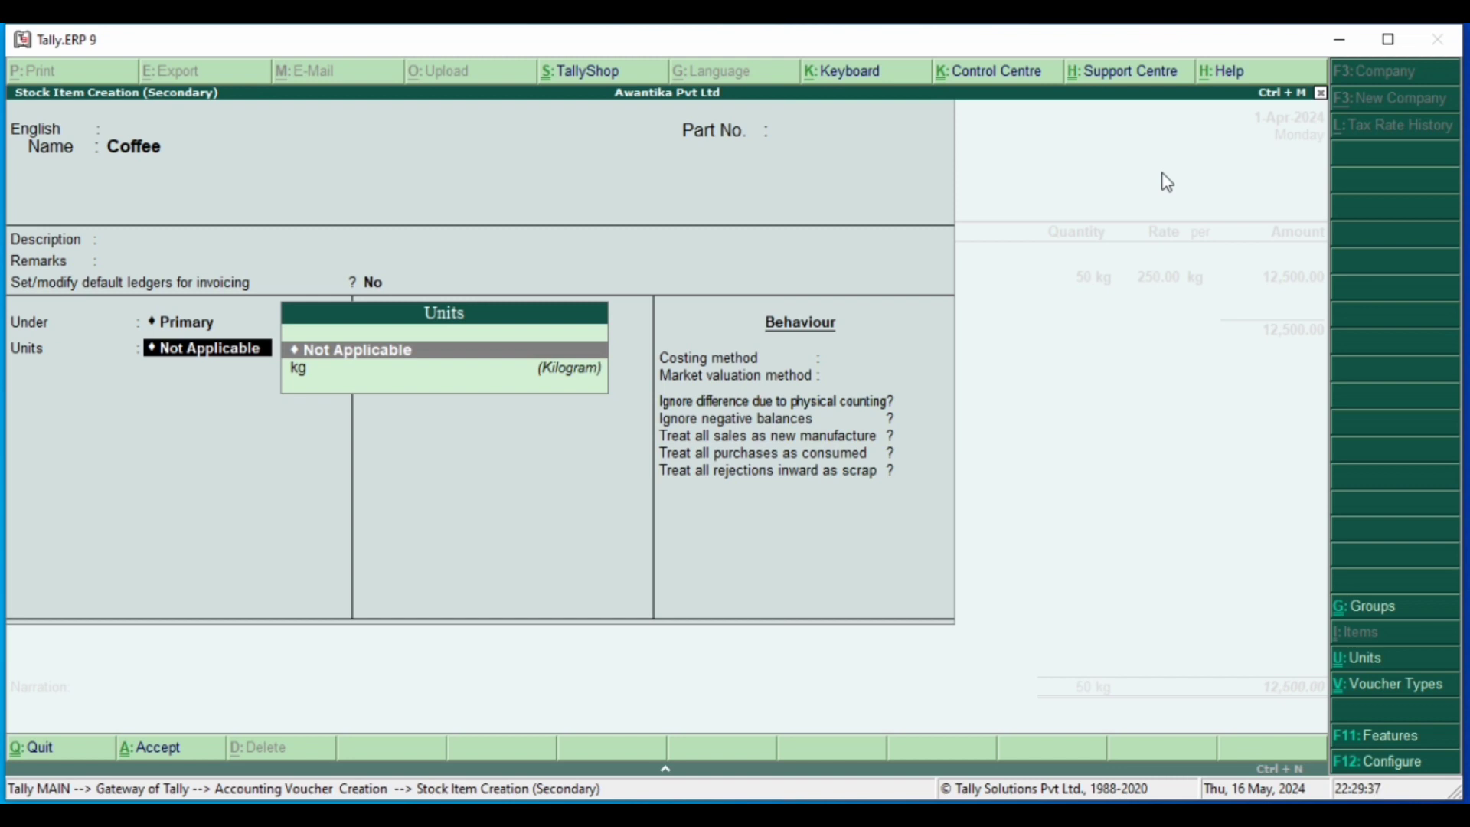
pyautogui.press('Down')
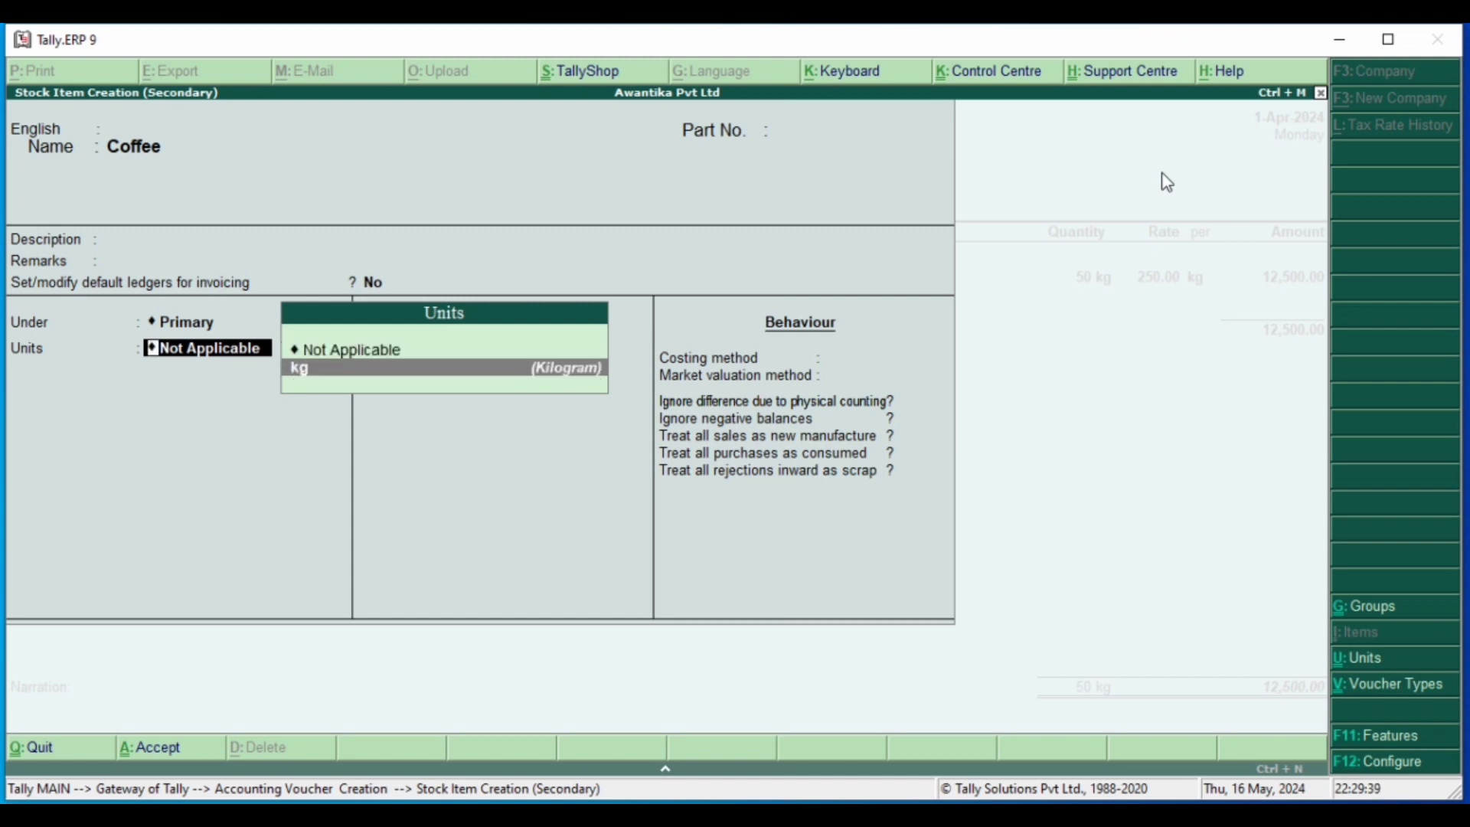
pyautogui.press('Return')
# Step: Keep the Coffee item's remaining settings at their defaults, with Avg. Cost costing and Avg. Price valuation, and save the item
pyautogui.press('Return')
pyautogui.press('Return')
pyautogui.press('Return')
pyautogui.press('Return')
pyautogui.press('Return')
pyautogui.press('Return')
pyautogui.press('Return')
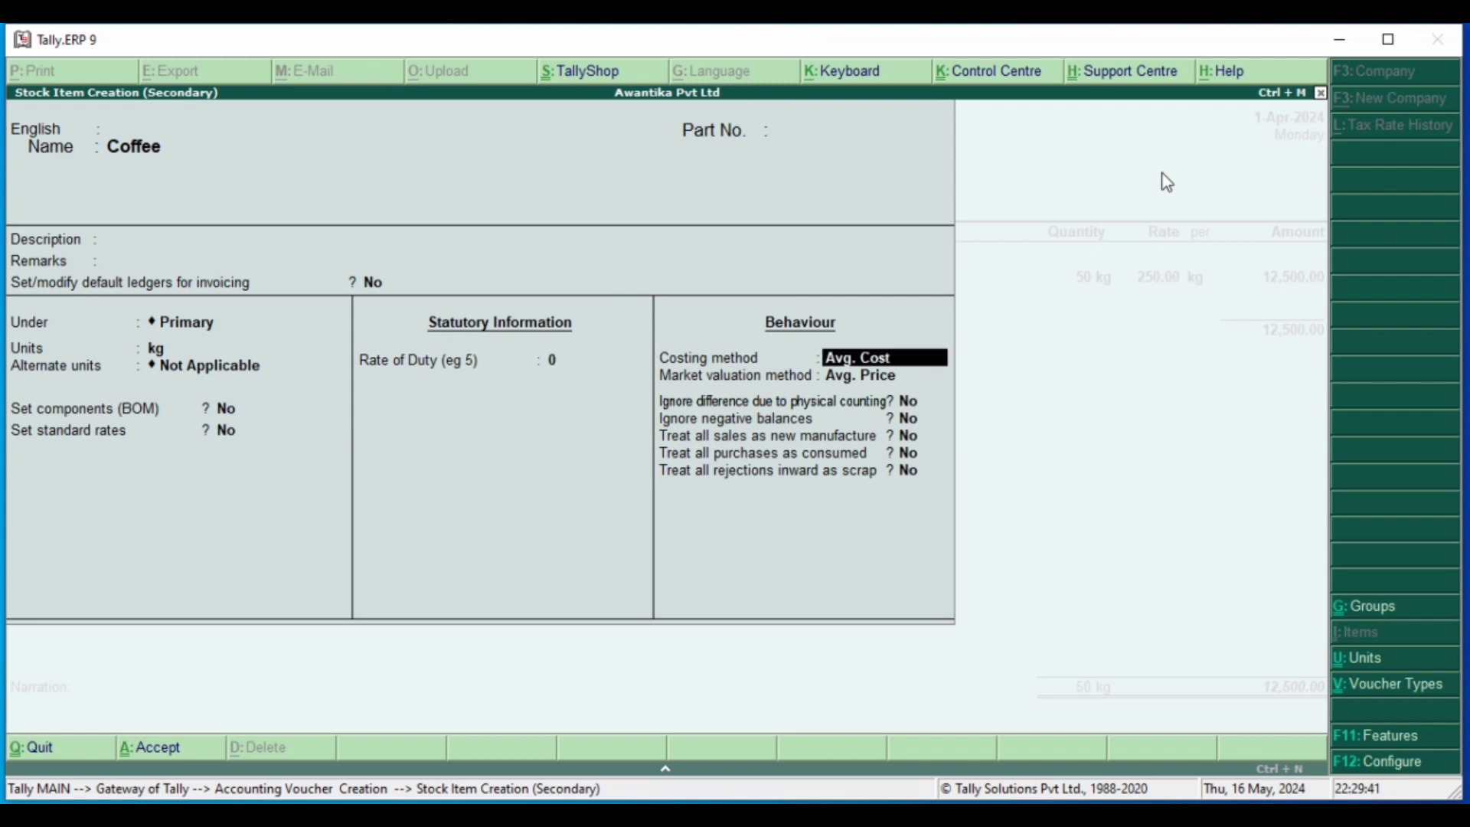
pyautogui.press('Return')
pyautogui.press('Return')
pyautogui.press('Return')
pyautogui.press('Return')
pyautogui.press('Return')
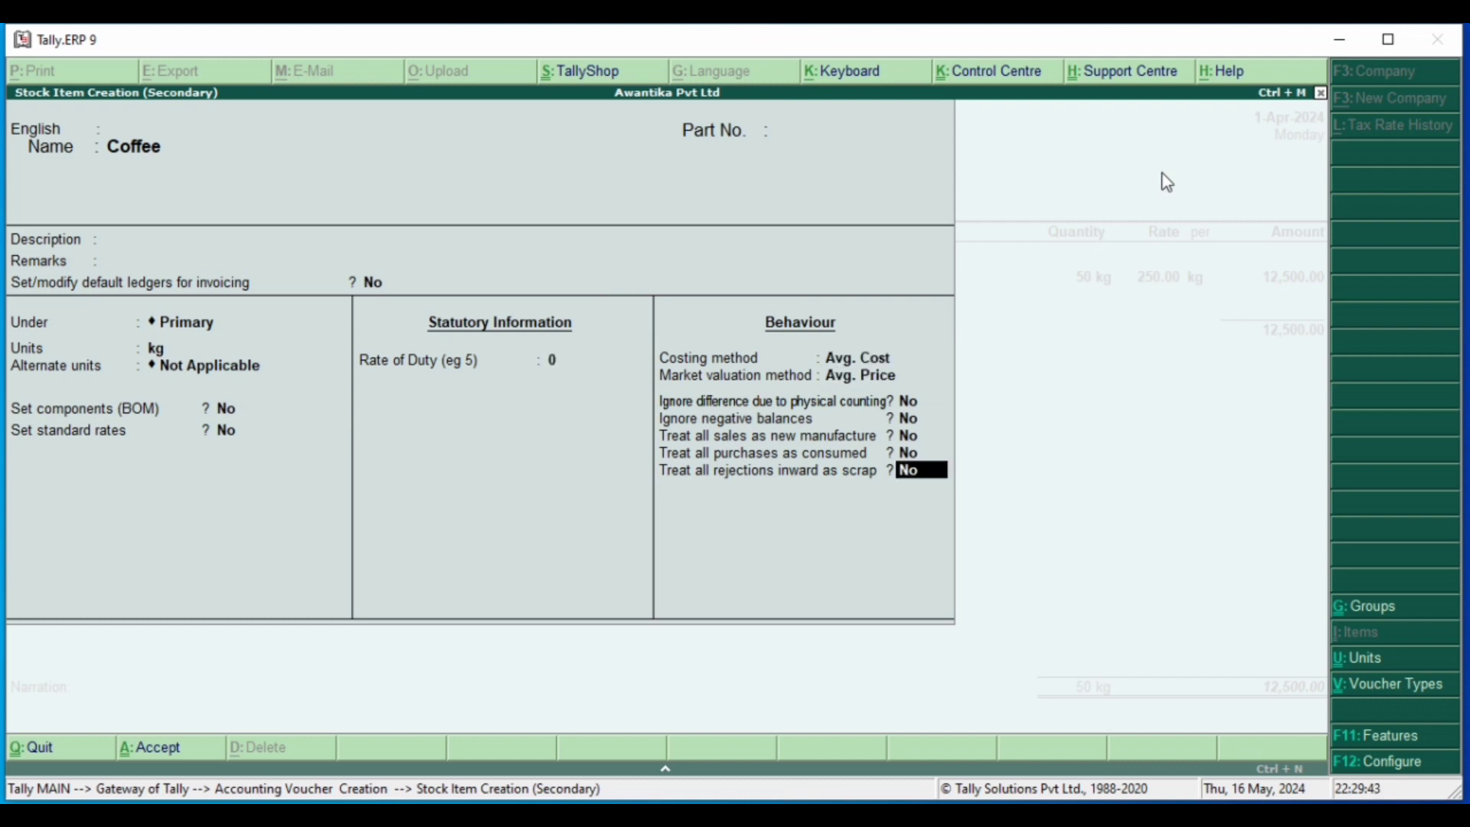
pyautogui.press('Return')
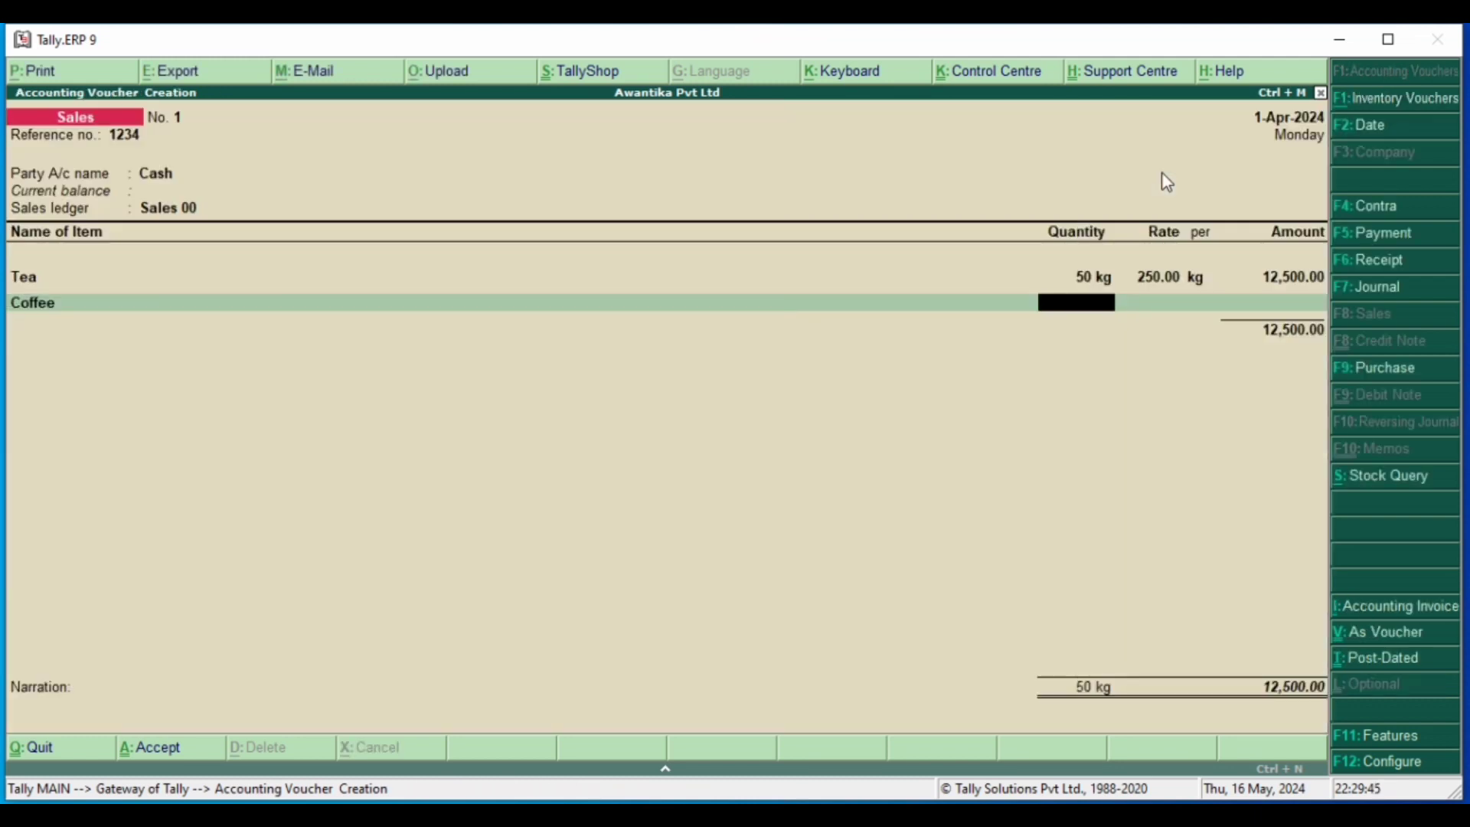
# Step: Enter a quantity of 50 kg at a rate of 400 per kg for Coffee in the sales voucher
pyautogui.write('50')
pyautogui.press('Return')
pyautogui.press('Return')
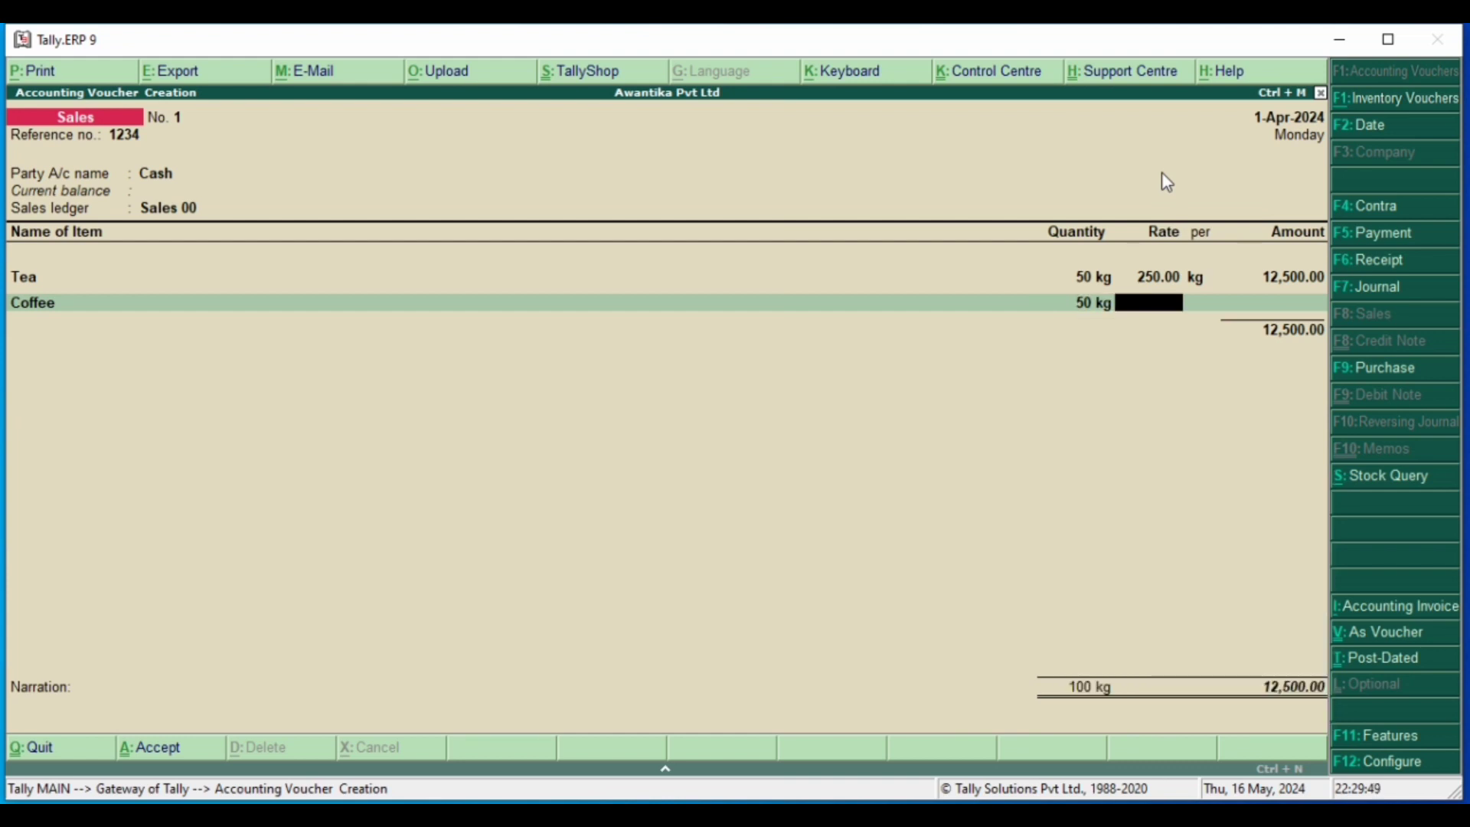
pyautogui.write('400')
pyautogui.press('Return')
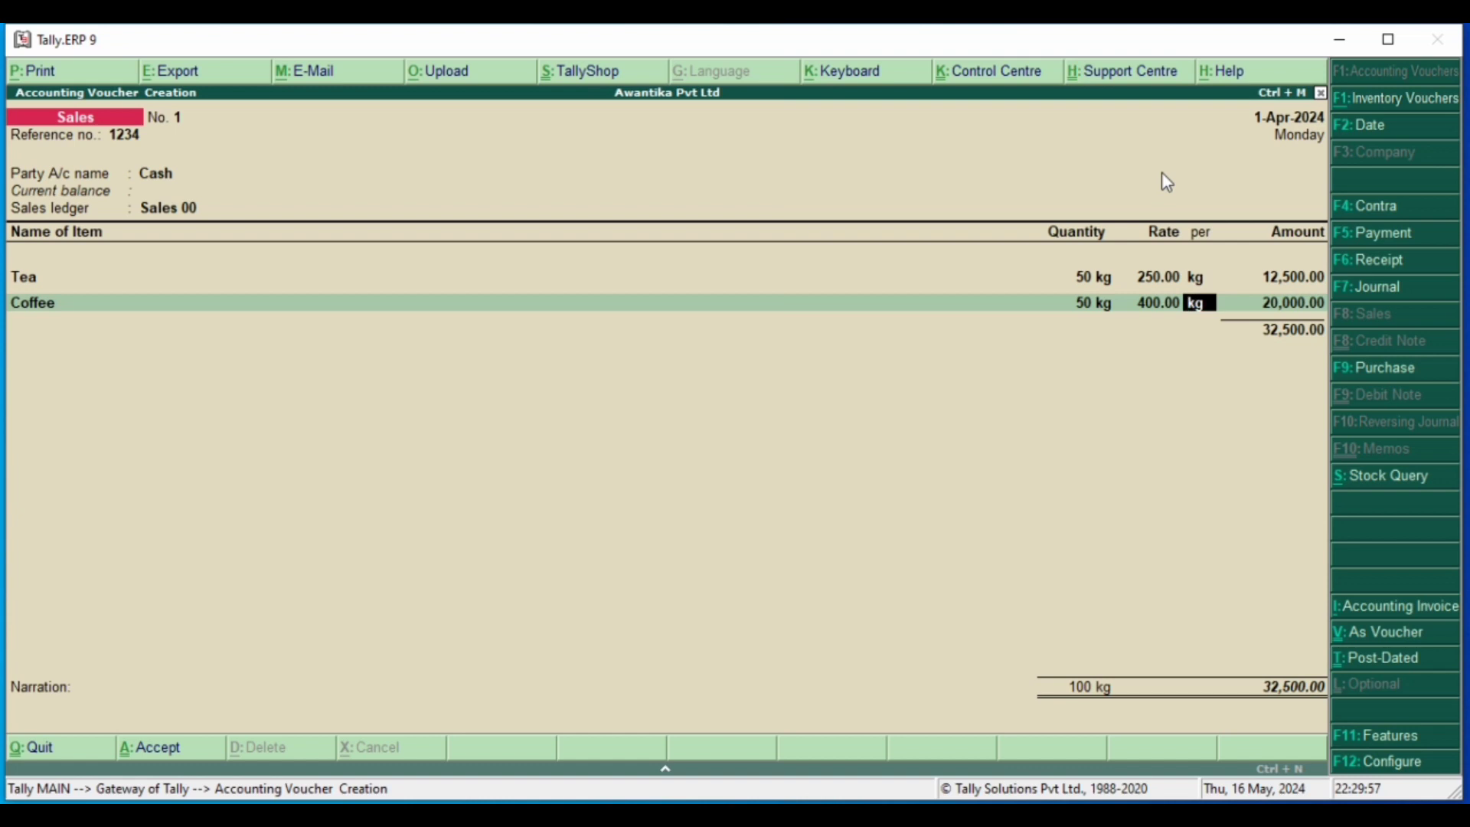
pyautogui.press('Return')
pyautogui.press('Return')
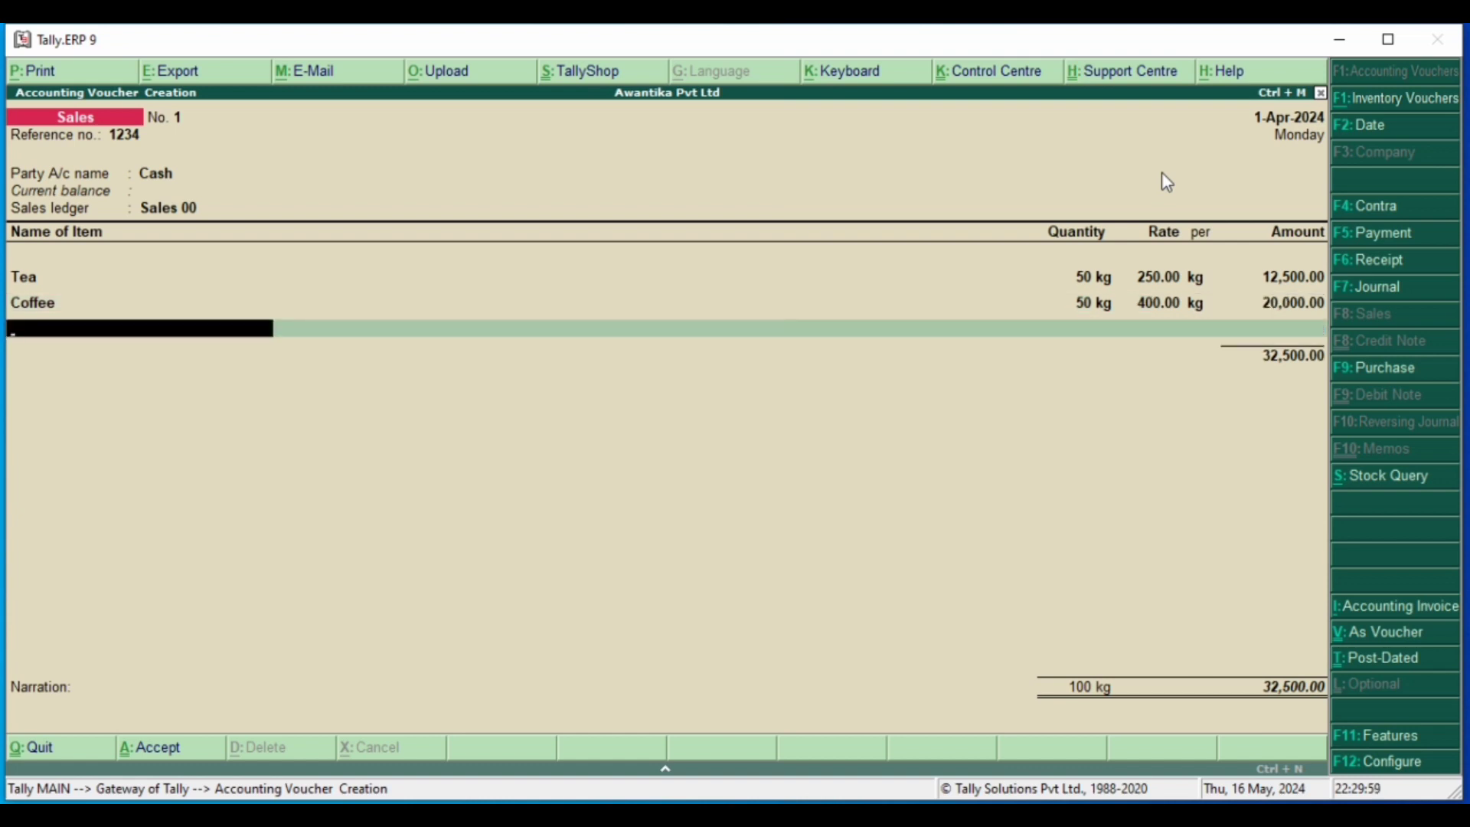
# Step: End the item list, leave the narration blank, and save the sales voucher
pyautogui.press('Return')
pyautogui.press('Return')
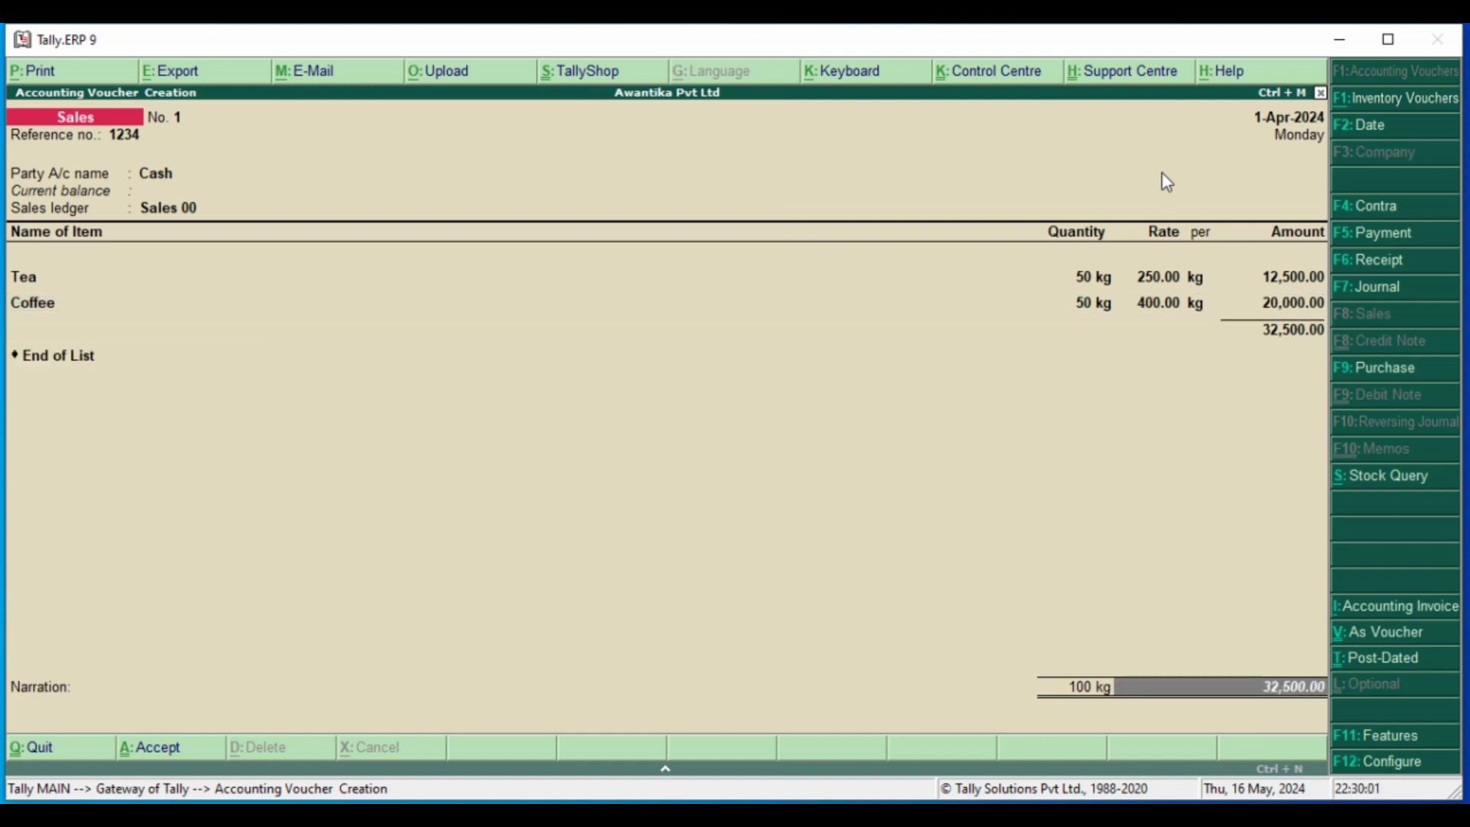
pyautogui.press('Return')
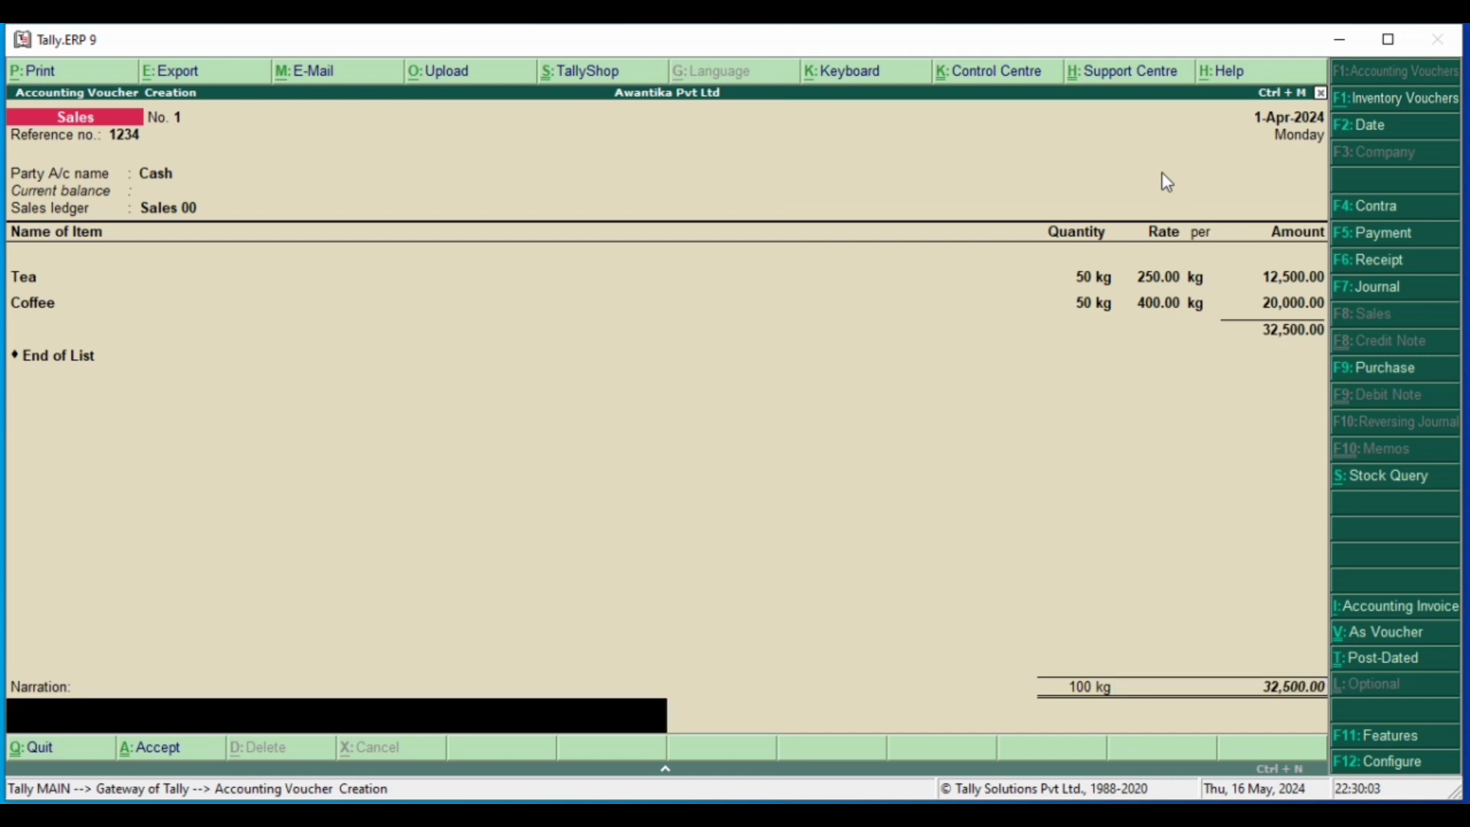
pyautogui.press('Return')
pyautogui.press('Return')
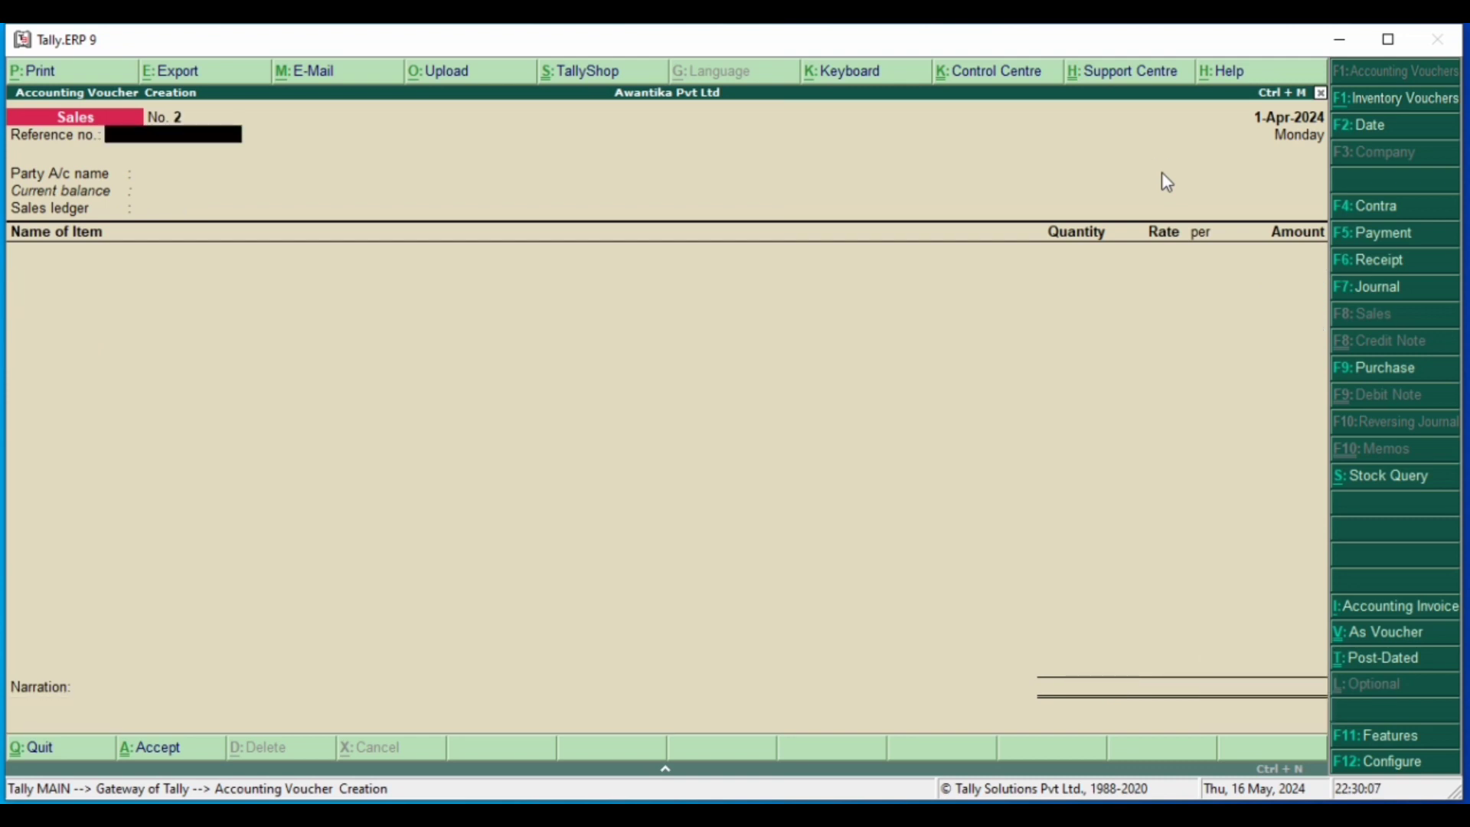
# Step: Leave voucher creation and open the saved Cash sales voucher from the Day Book to review it
pyautogui.press('Escape')
pyautogui.press('y')
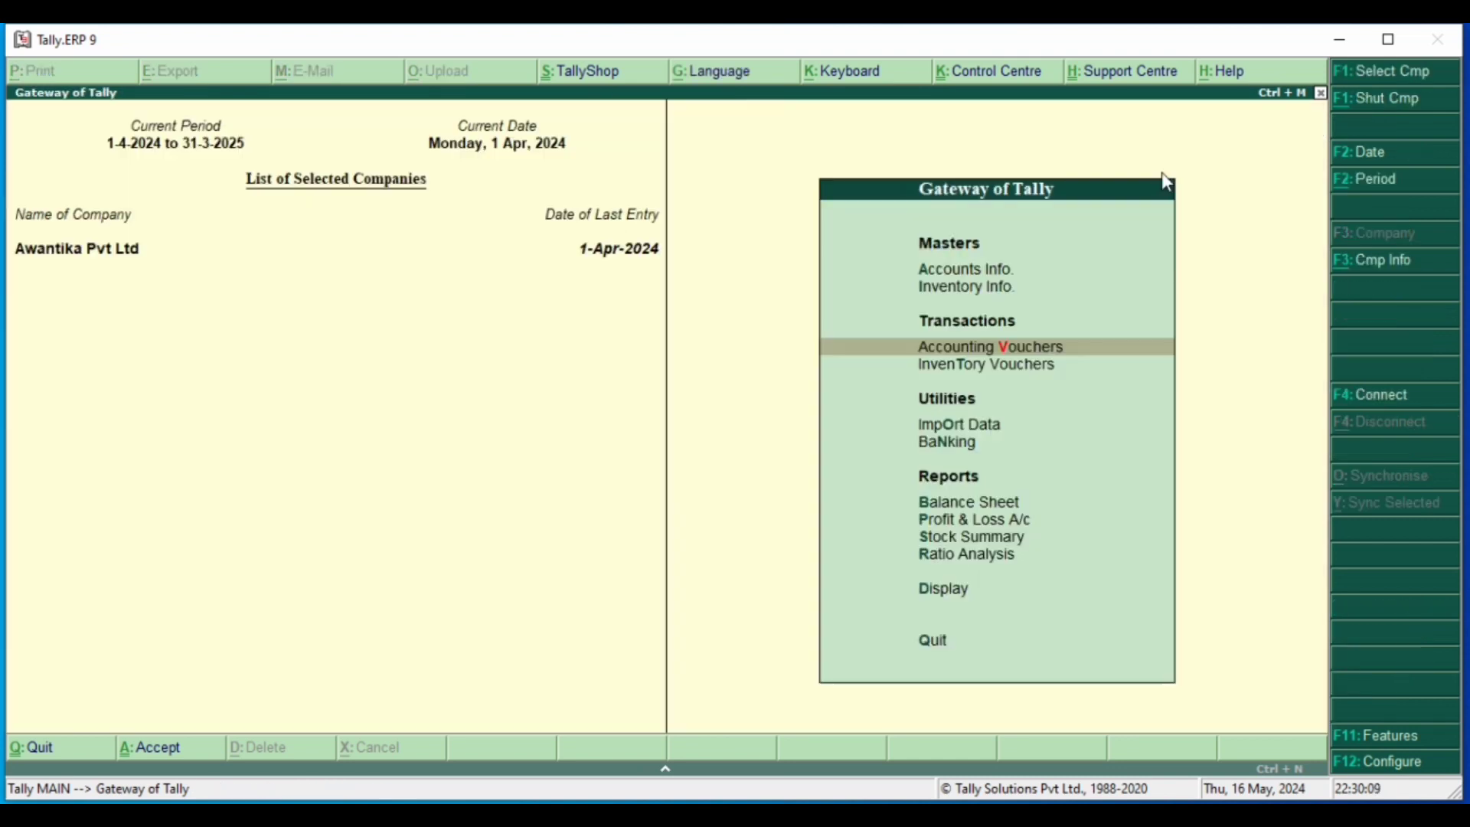
pyautogui.press('Down')
pyautogui.press('Down')
pyautogui.press('Down')
pyautogui.press('Down')
pyautogui.press('Down')
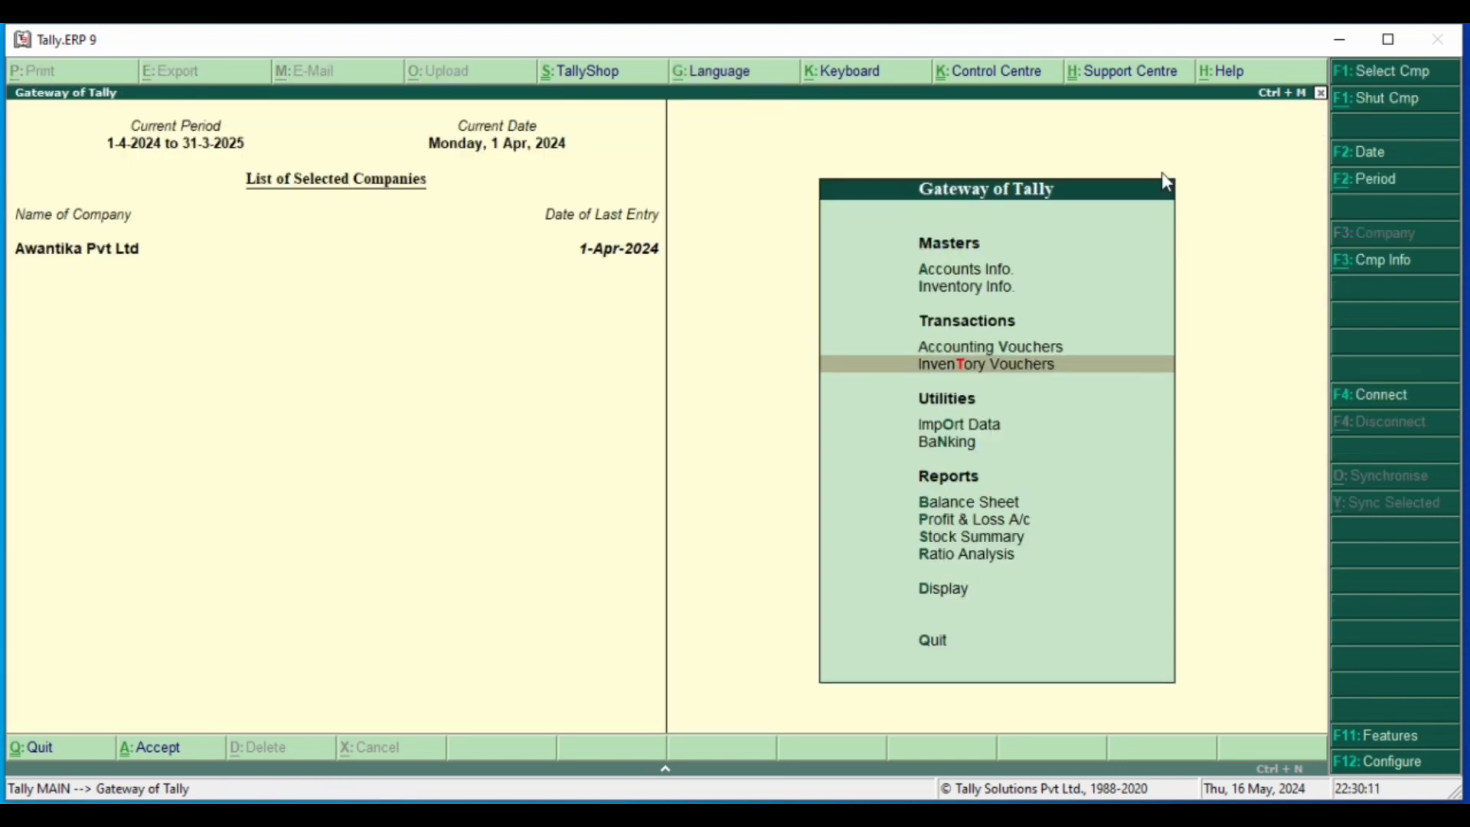
pyautogui.press('Down')
pyautogui.press('Down')
pyautogui.press('Down')
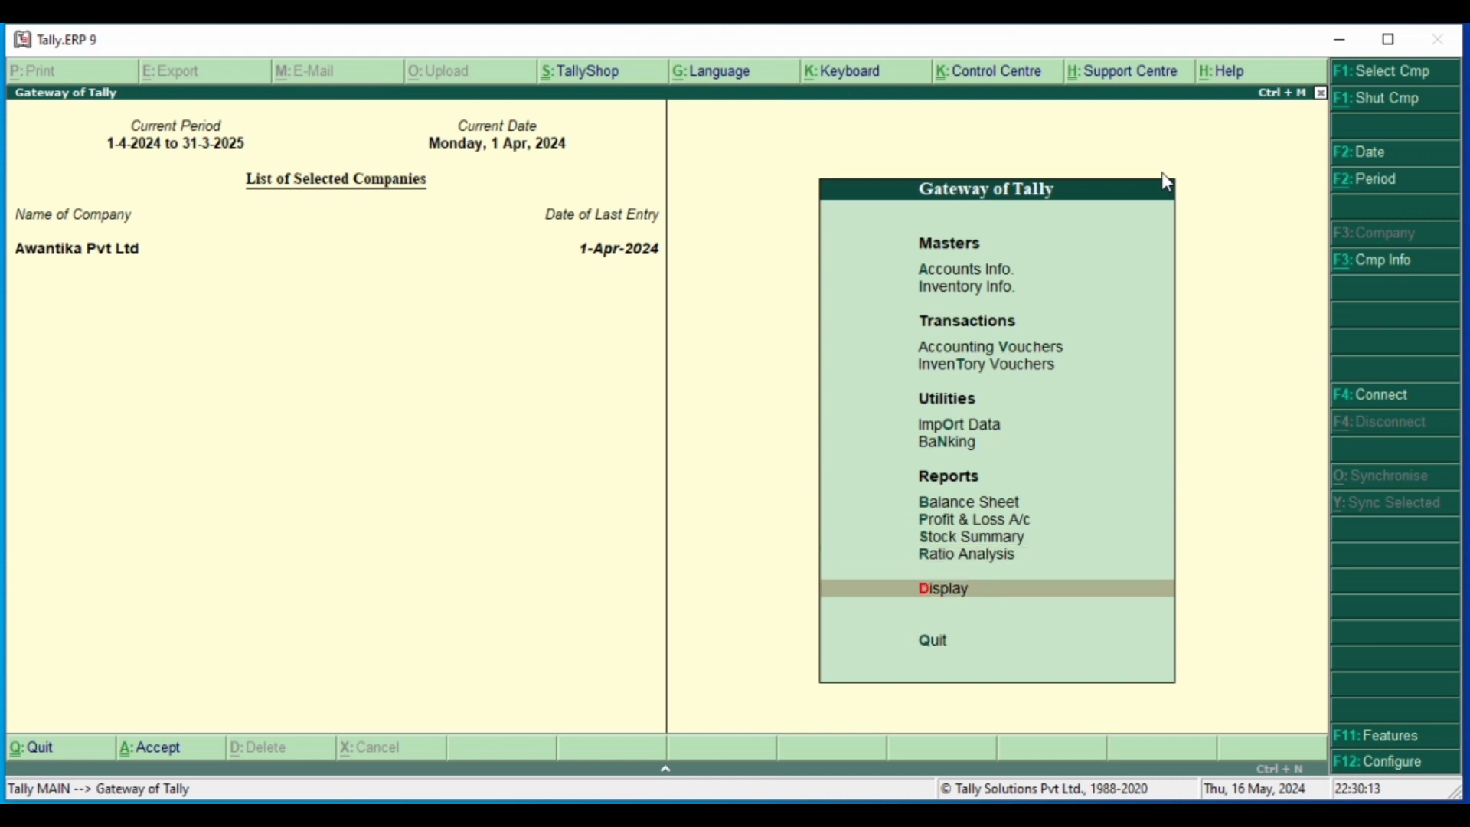
pyautogui.press('Return')
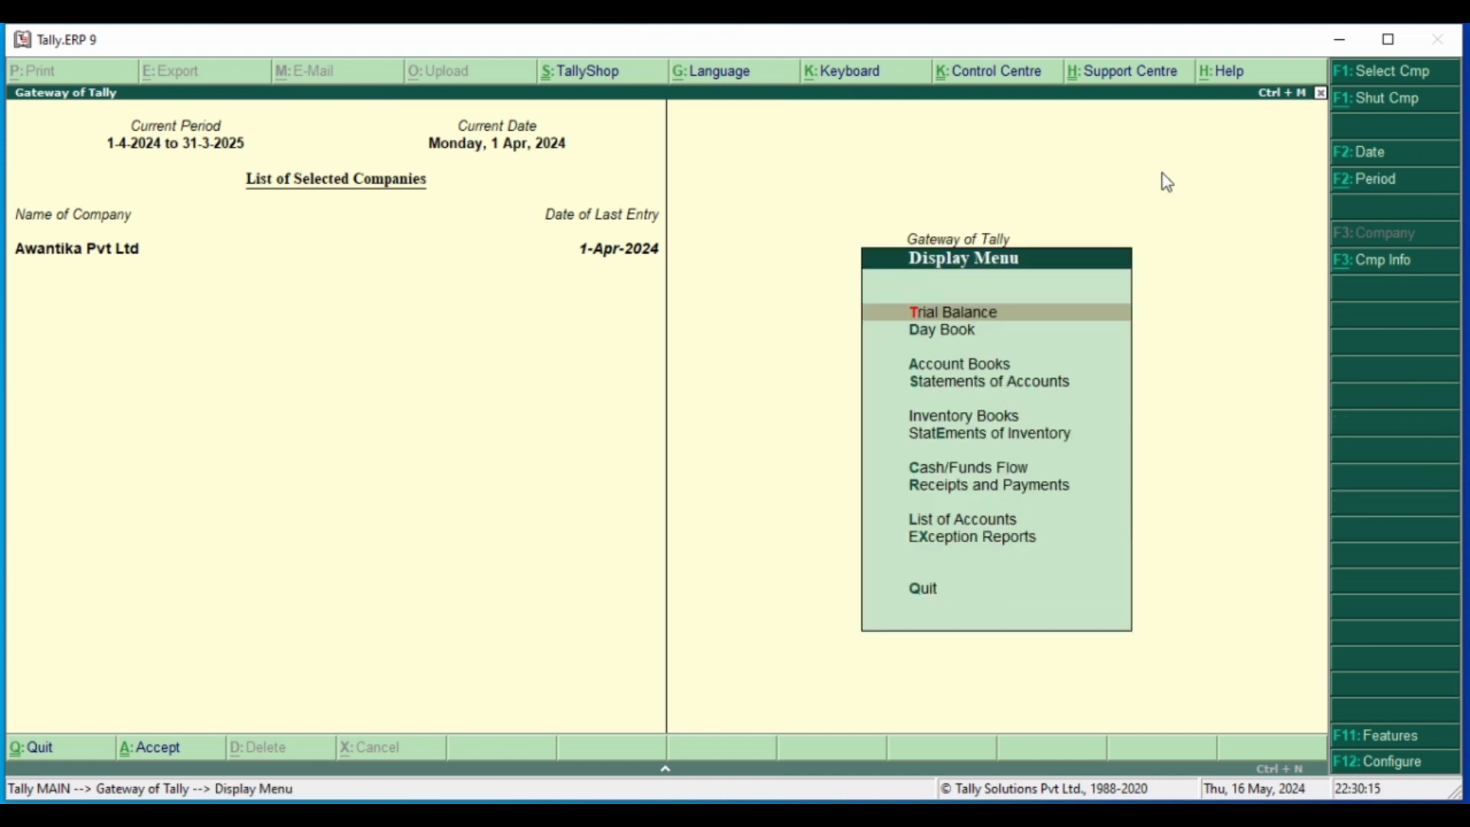
pyautogui.press('Down')
pyautogui.press('Return')
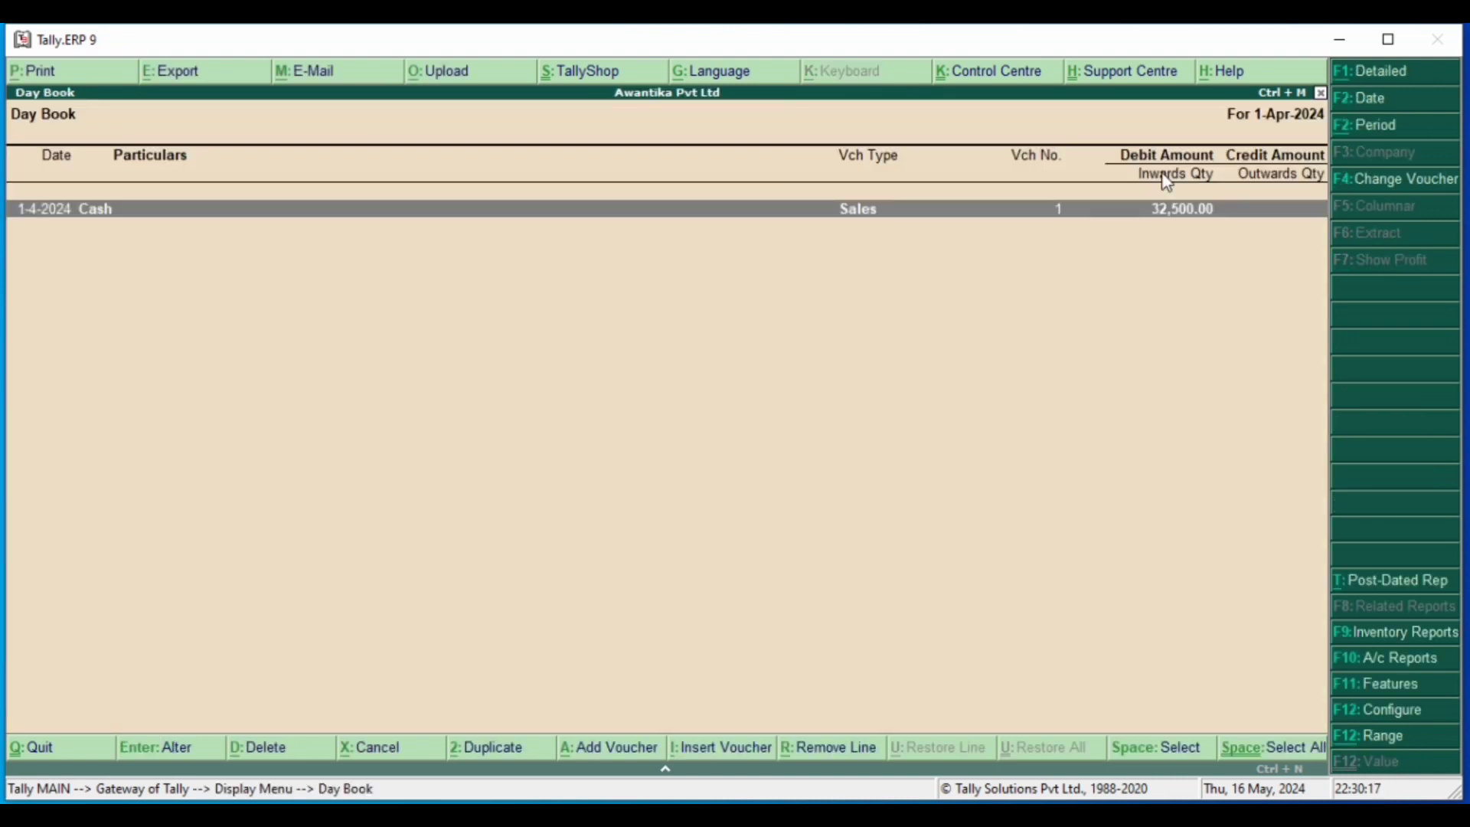
pyautogui.press('Return')
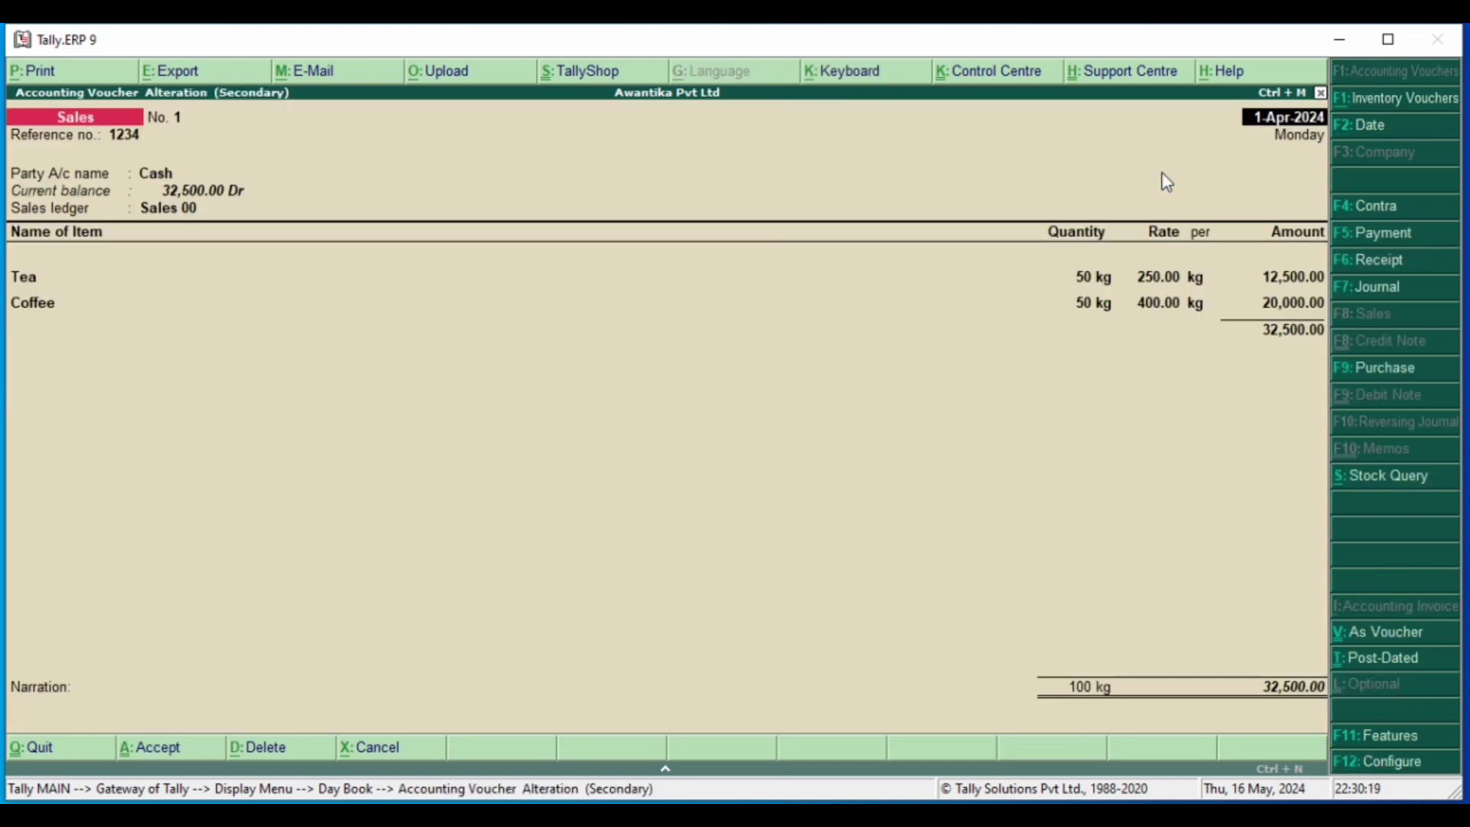